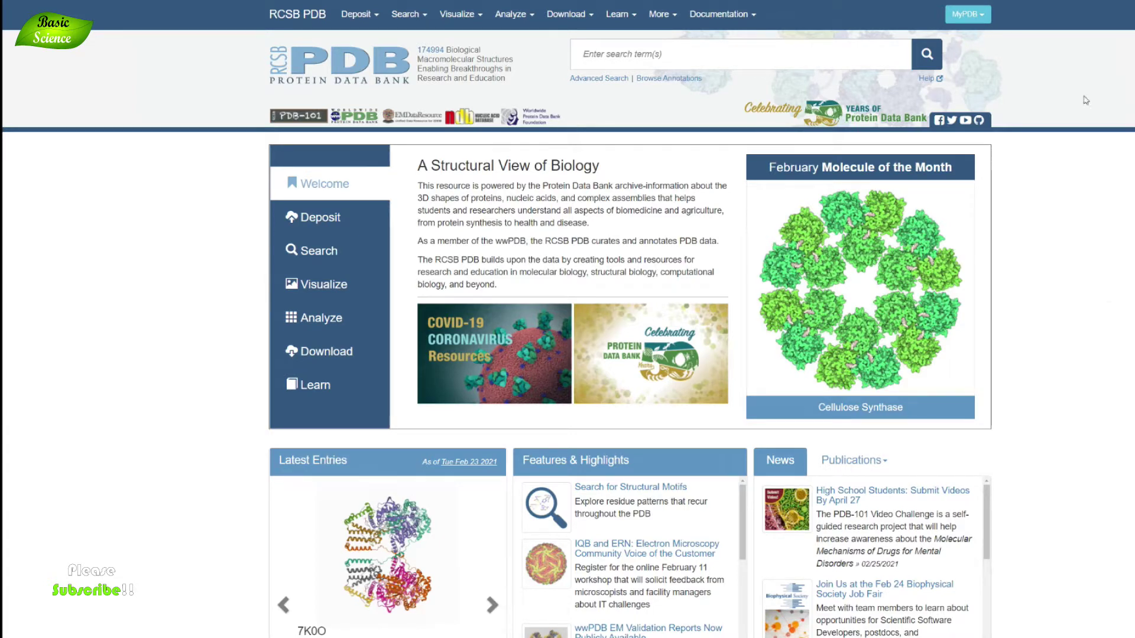
- Search the Protein Data Bank for the PDB ID 3CIY and open its structure summary
type("3CIY")
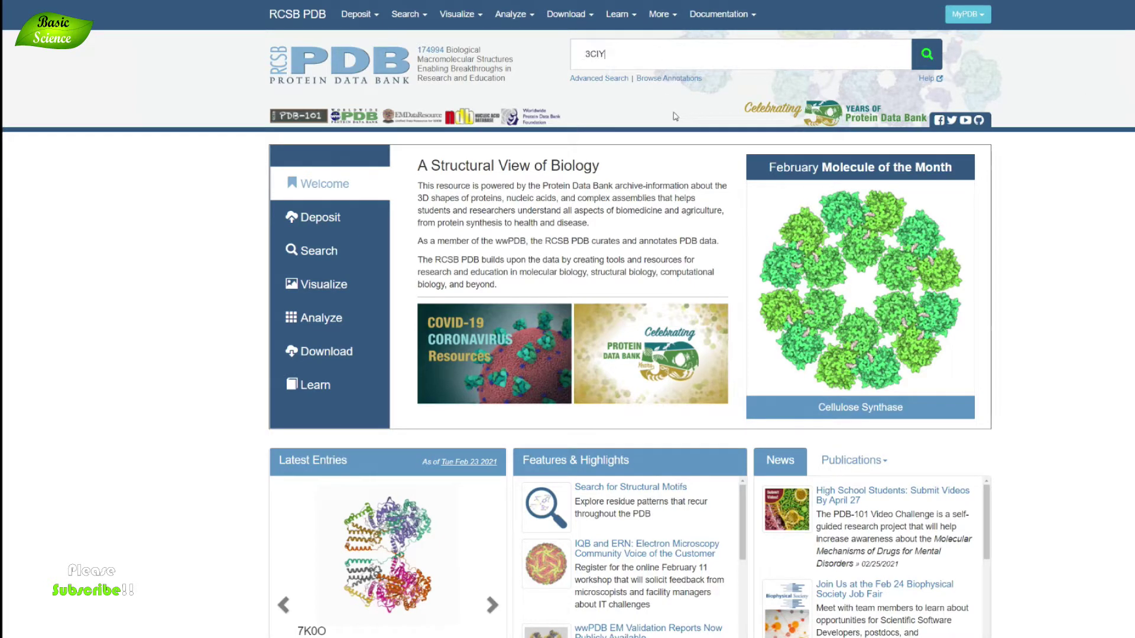
double_click(604, 55)
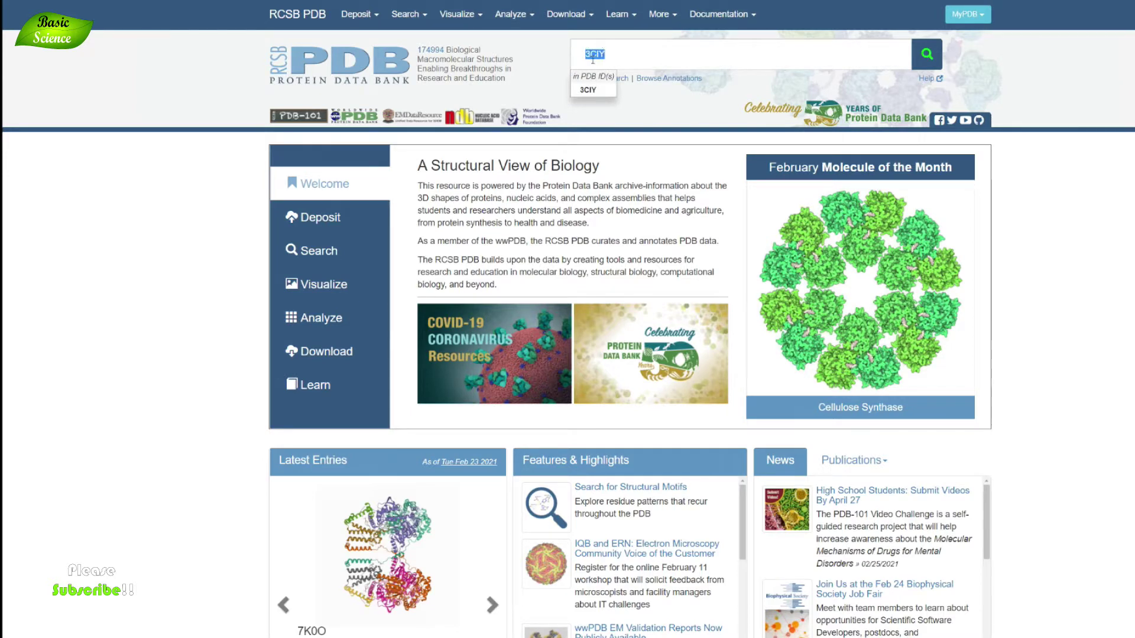
left_click(615, 55)
left_click(923, 55)
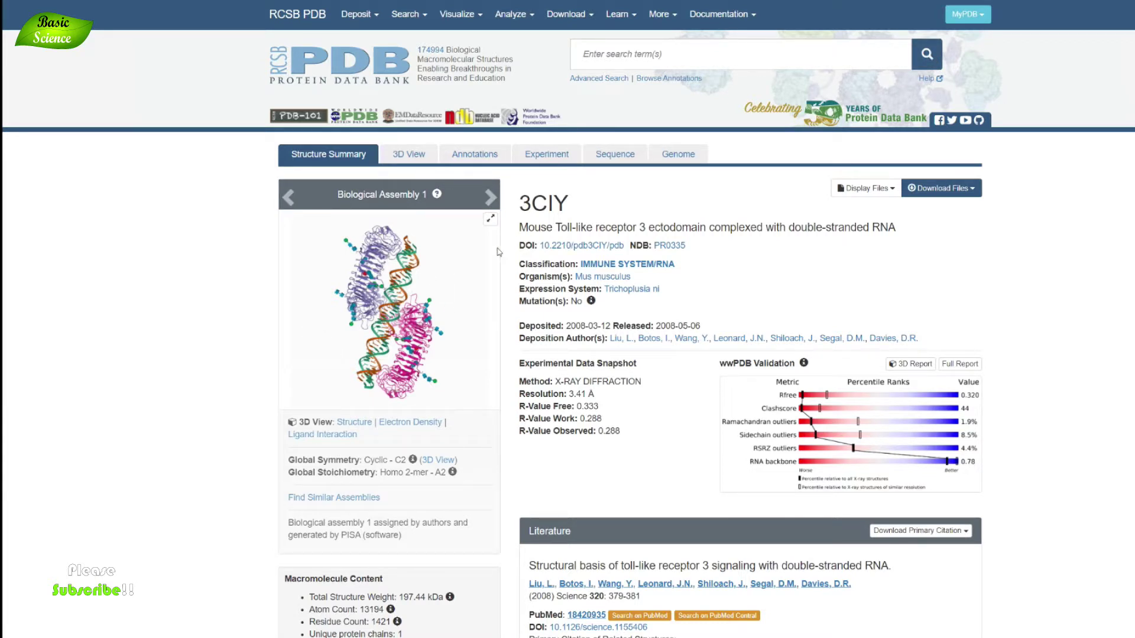
- Download the FASTA sequence of 3CIY, open rcsb_pdb_3CIY.fasta in Notepad and widen its window to show more of the sequence
left_click(972, 190)
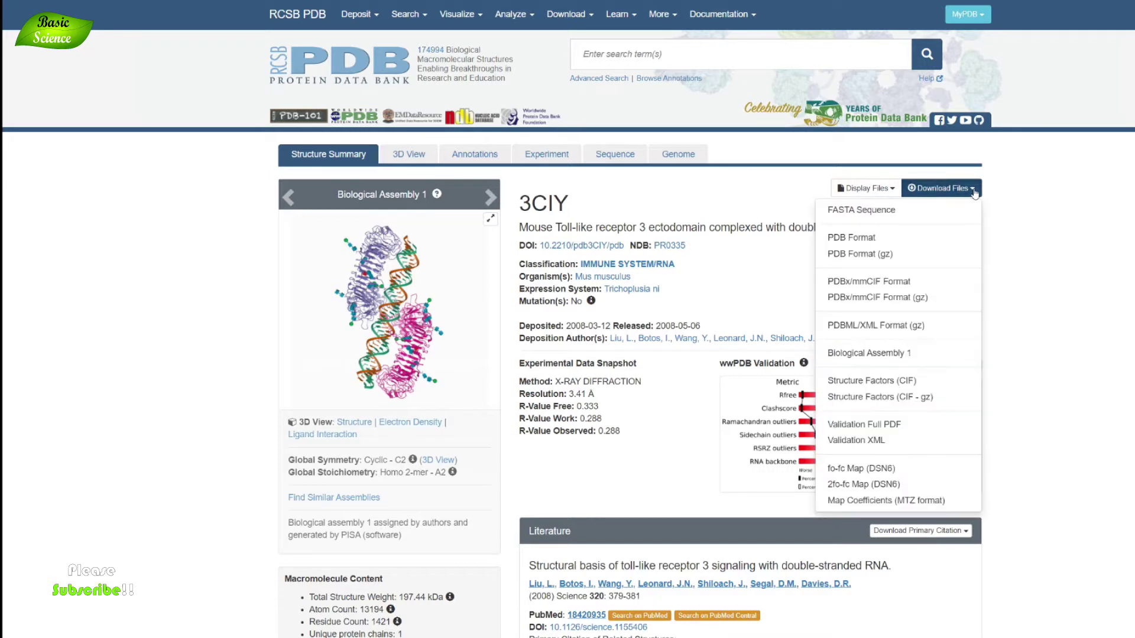
left_click(863, 211)
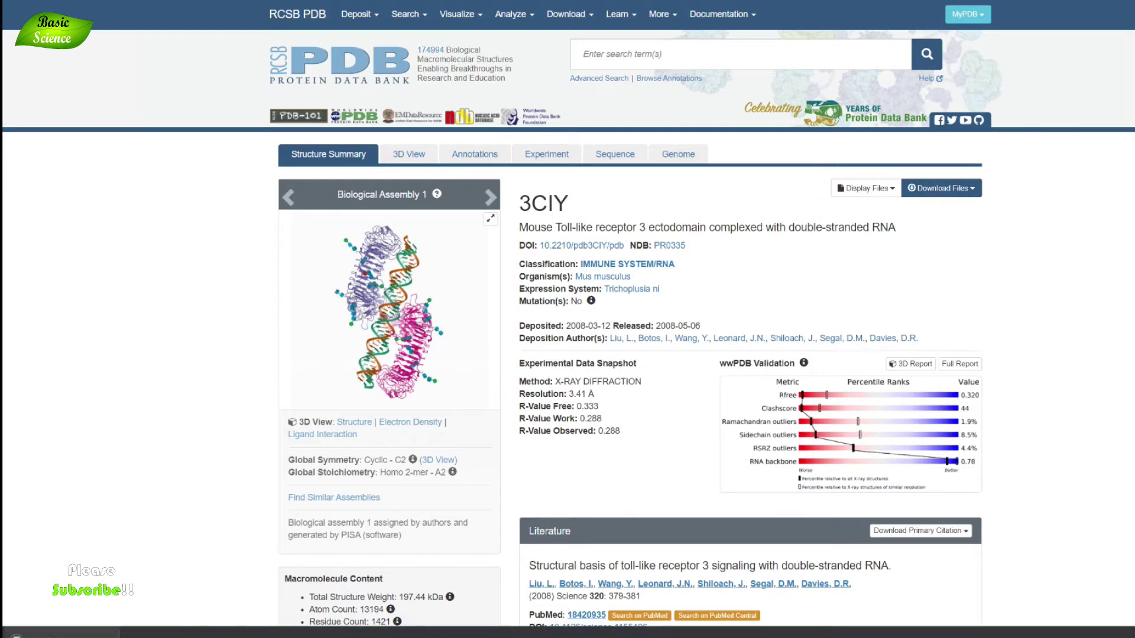
left_click(61, 634)
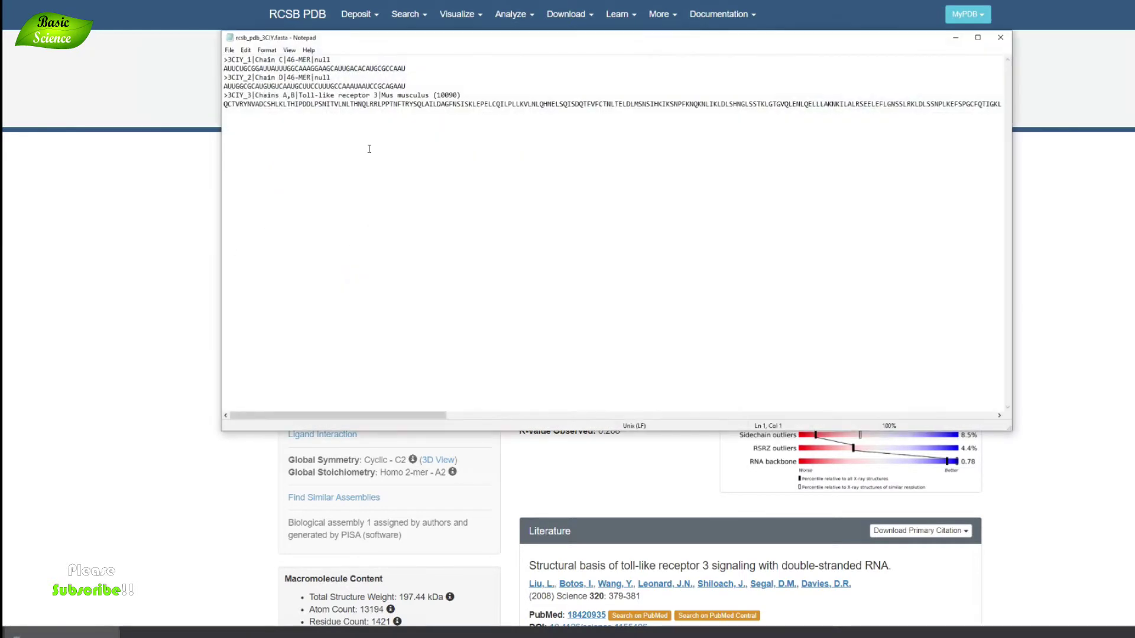
left_click_drag(1009, 111, 1071, 111)
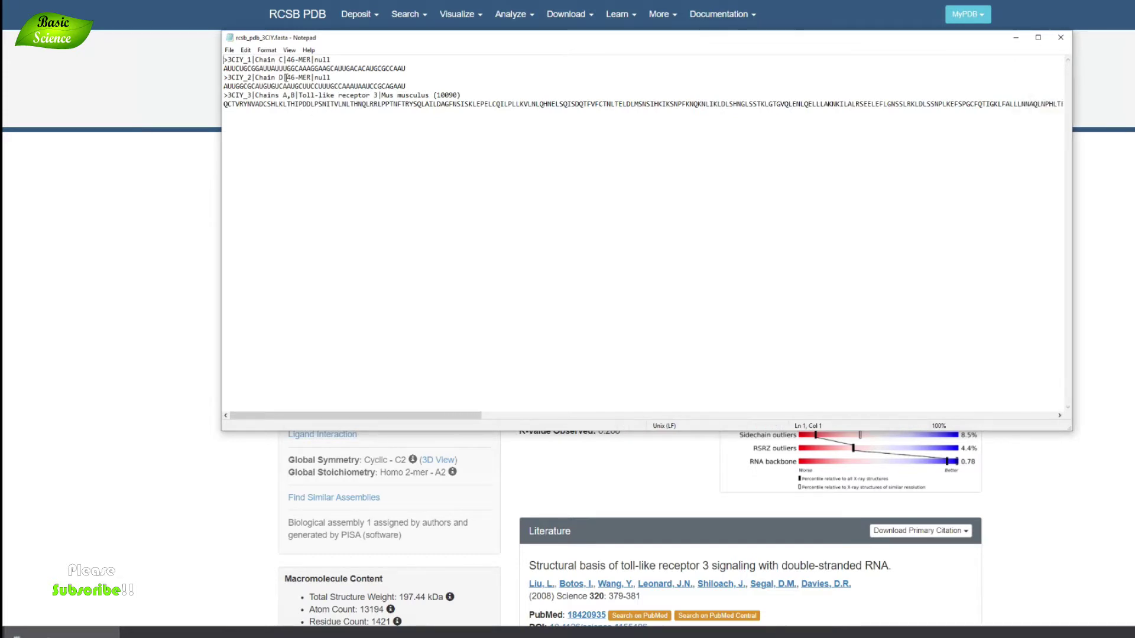
left_click_drag(454, 45, 425, 73)
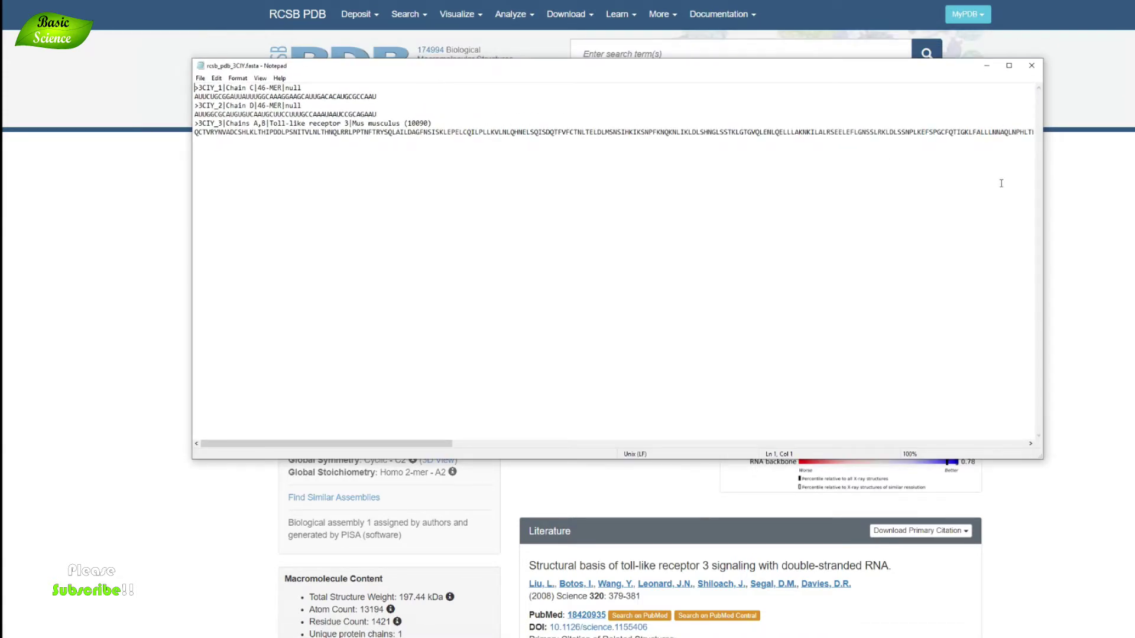
left_click_drag(1044, 204, 1110, 202)
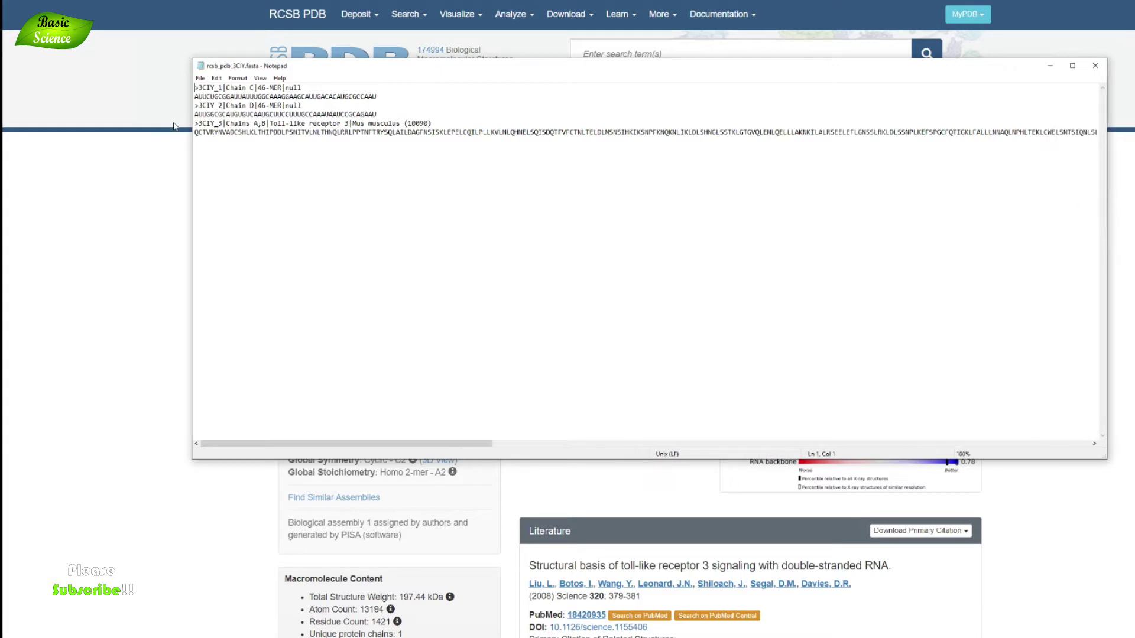
- Inspect the chain headers and the Toll-like receptor 3 sequence in the FASTA file, and close the file
left_click_drag(195, 133, 613, 142)
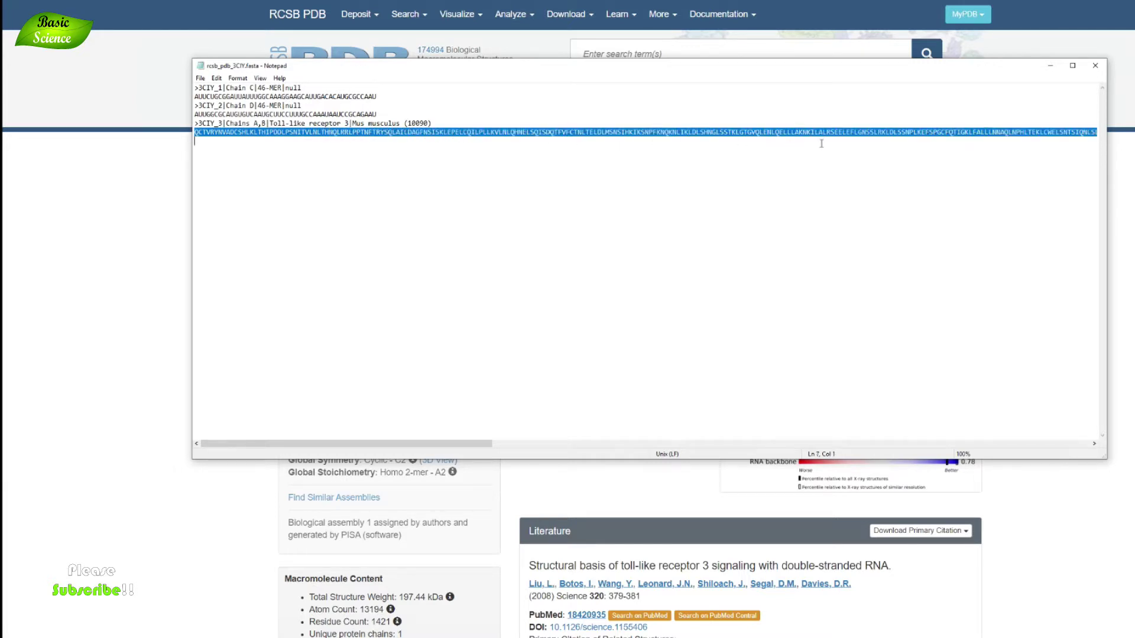
left_click(194, 187)
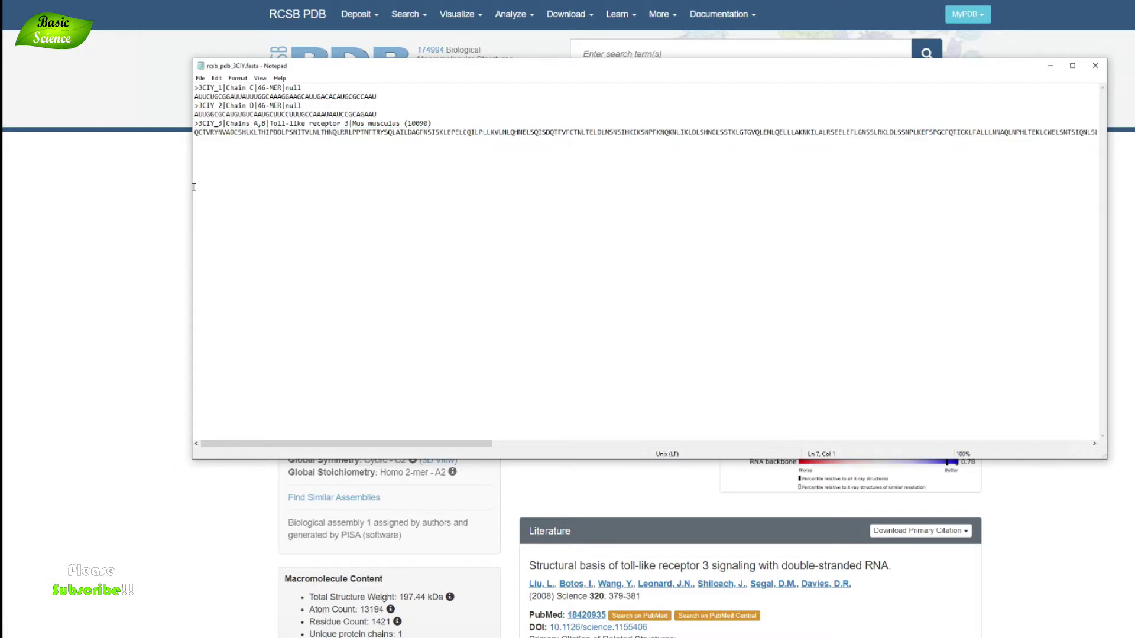
left_click_drag(194, 133, 331, 134)
left_click(321, 163)
left_click_drag(433, 122, 229, 88)
left_click(242, 125)
left_click(324, 161)
left_click_drag(535, 70, 534, 280)
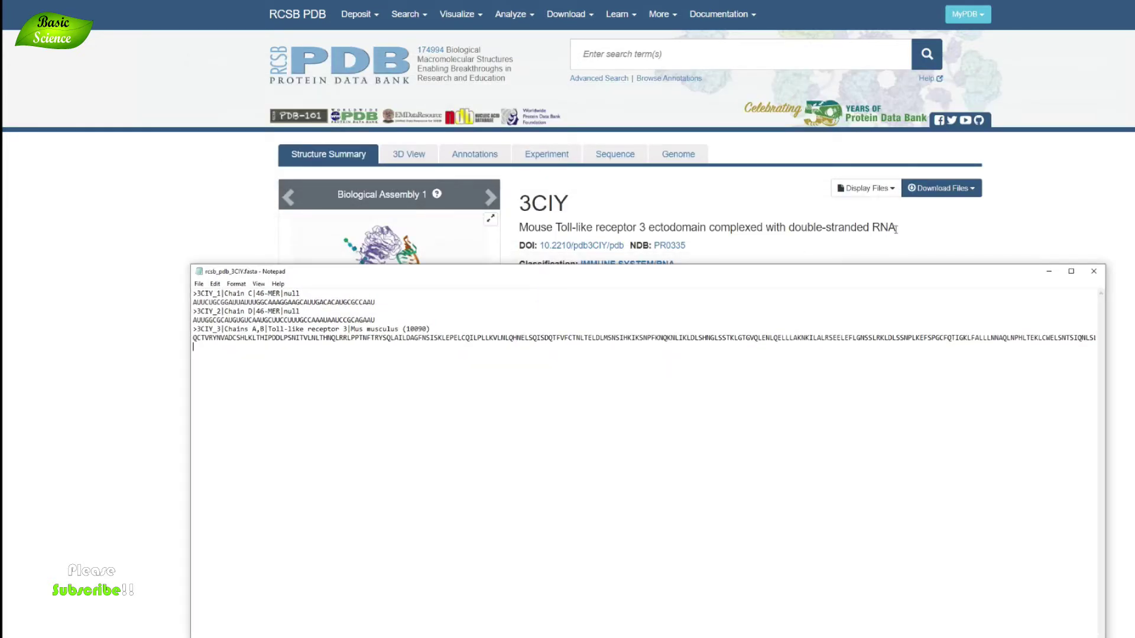
left_click_drag(1036, 281, 1031, 118)
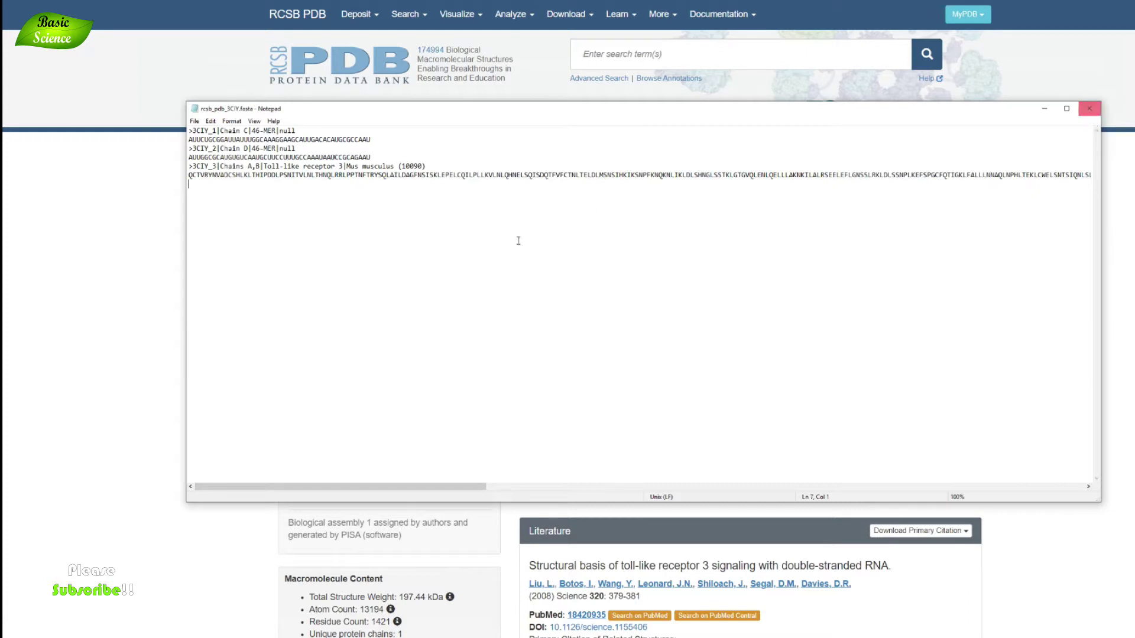
left_click(1089, 108)
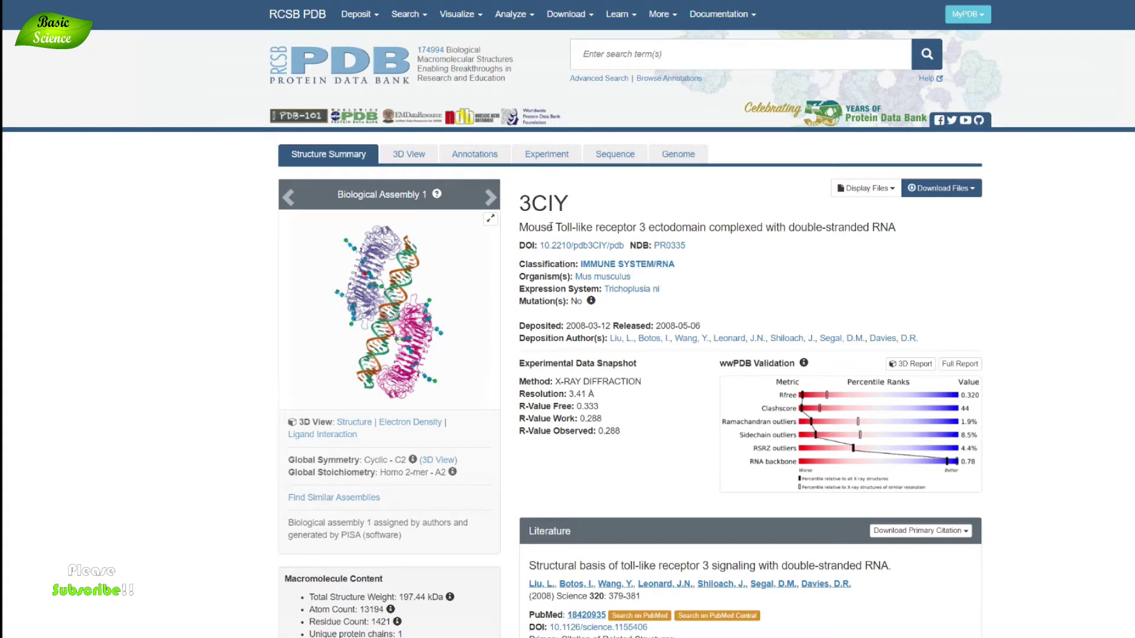
- Examine the 3CIY entry's title, its primary citation in the Literature section and its file download options
left_click_drag(557, 227, 710, 228)
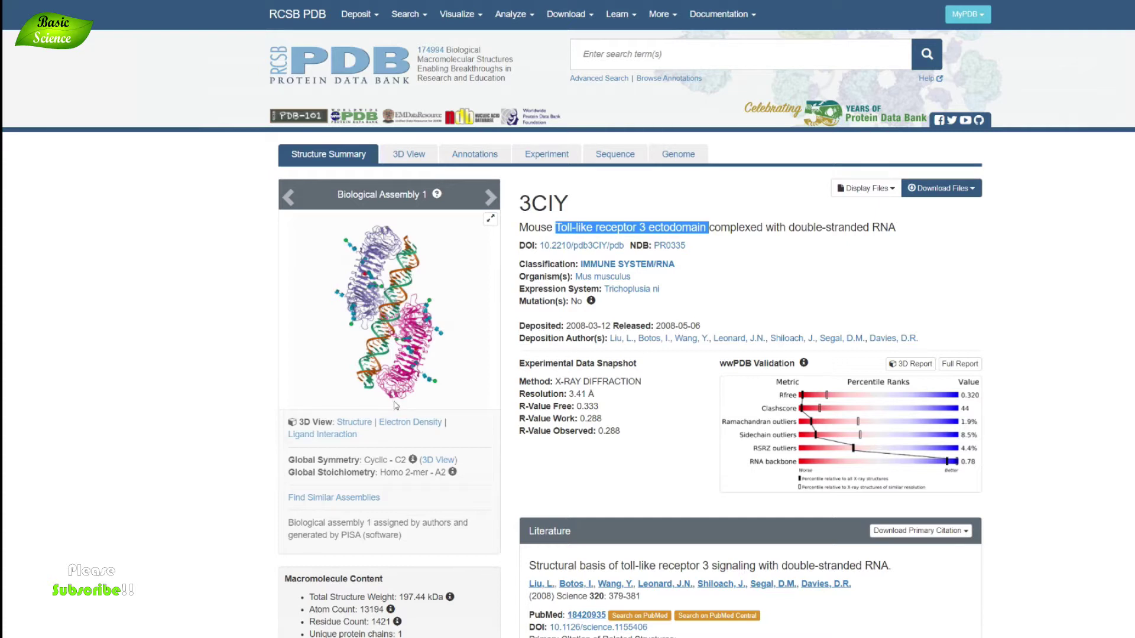
left_click(763, 267)
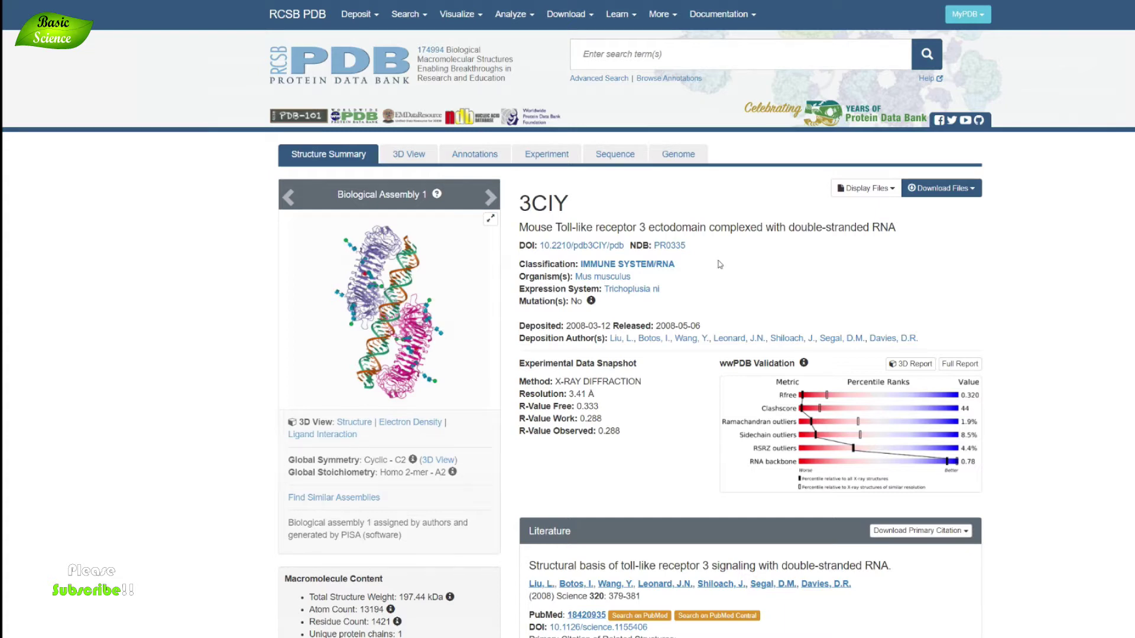
left_click_drag(555, 227, 899, 230)
left_click(825, 263)
scroll(743, 236, "down", 6)
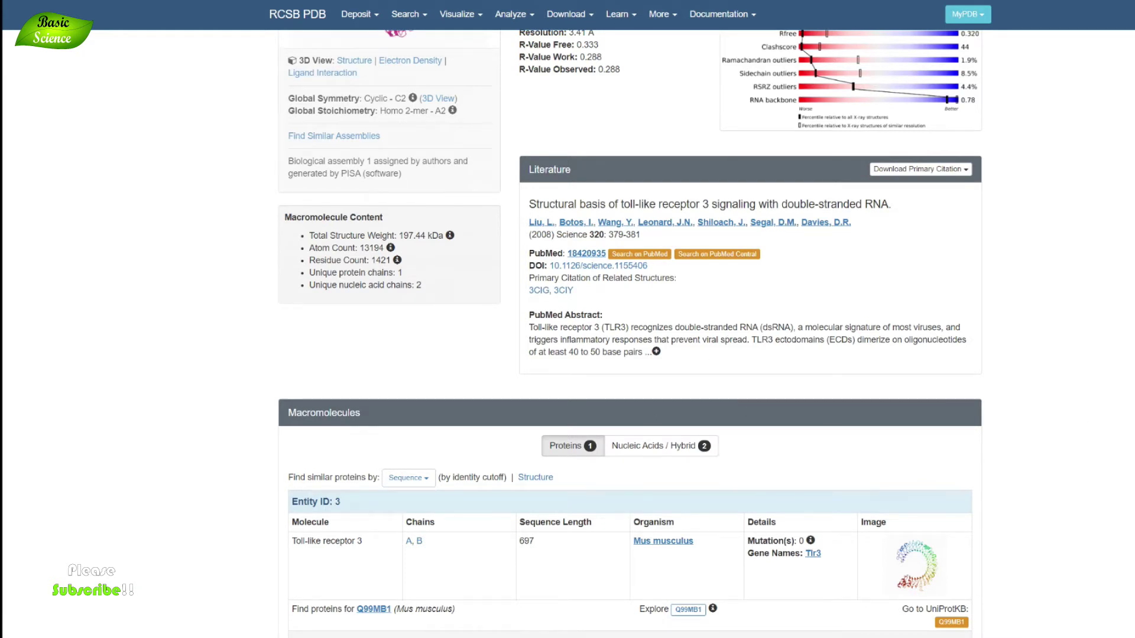
scroll(646, 325, "up", 2)
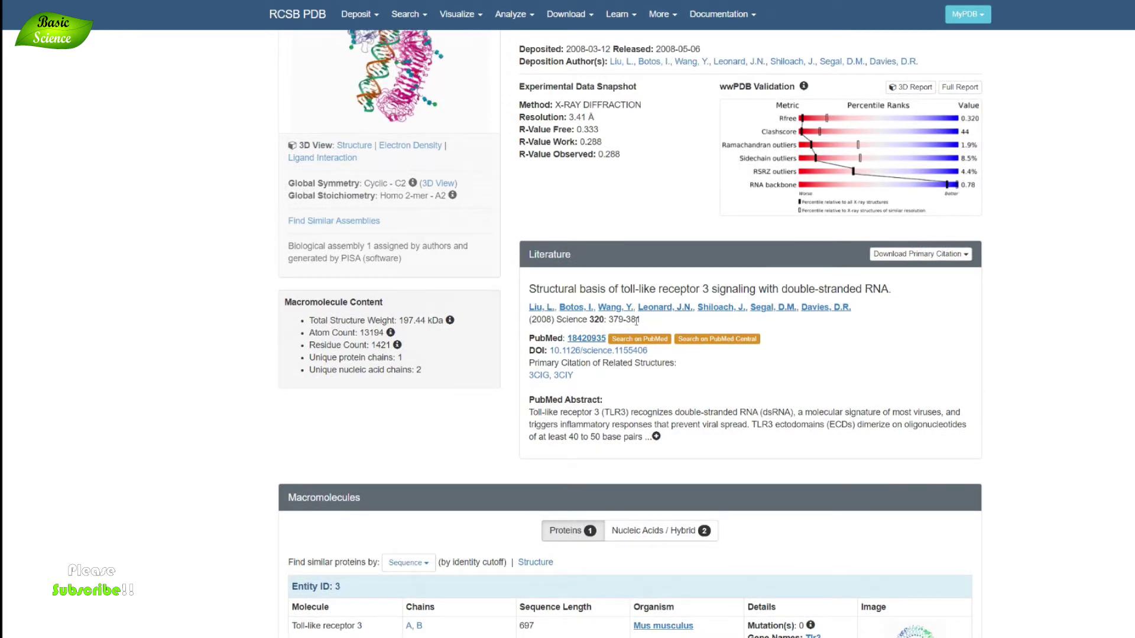
left_click_drag(646, 325, 521, 326)
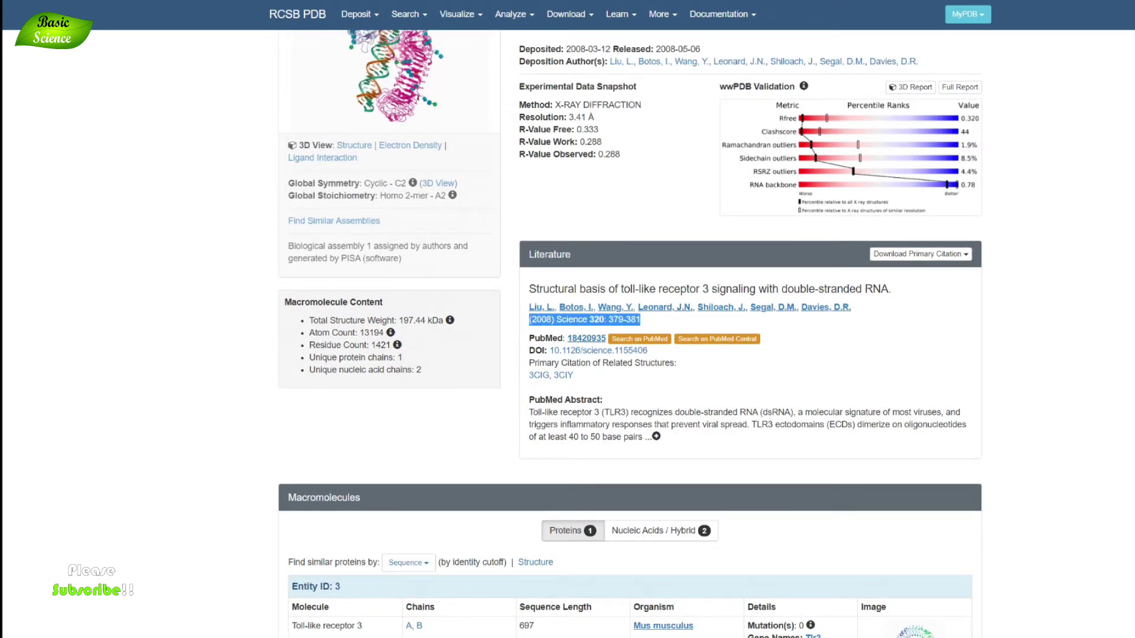
scroll(630, 334, "up", 4)
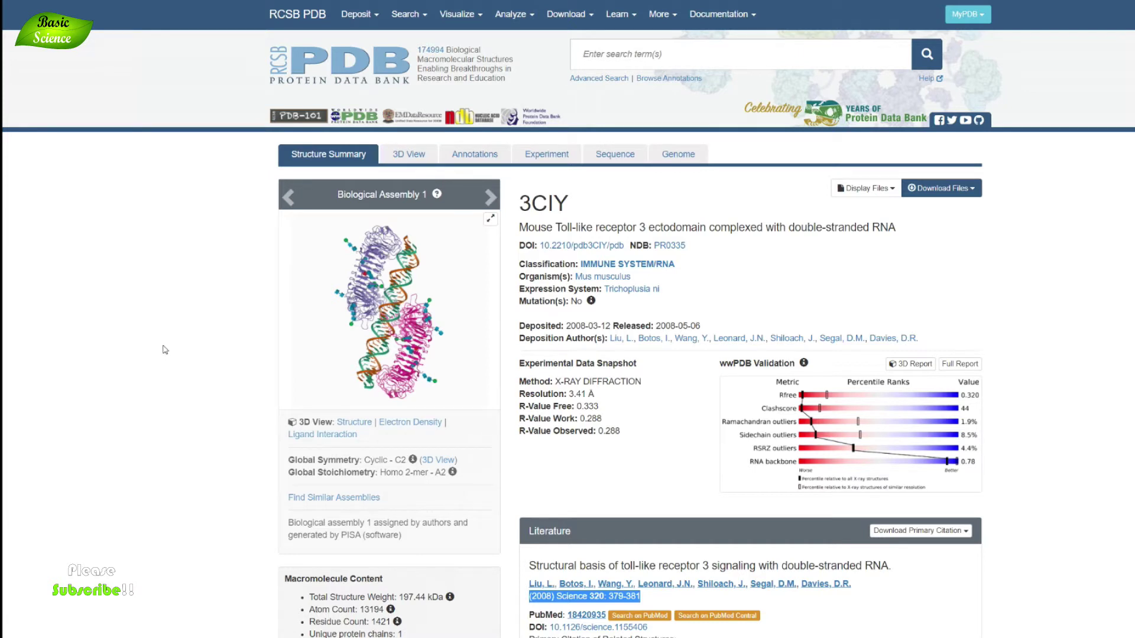
left_click(164, 350)
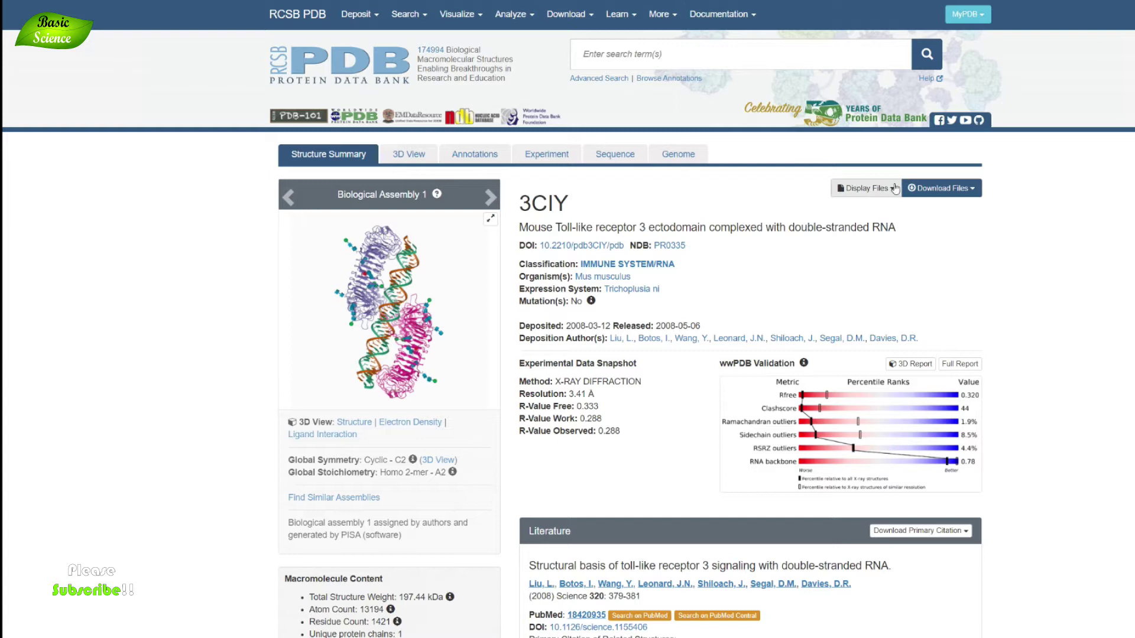
left_click(972, 189)
left_click(907, 214)
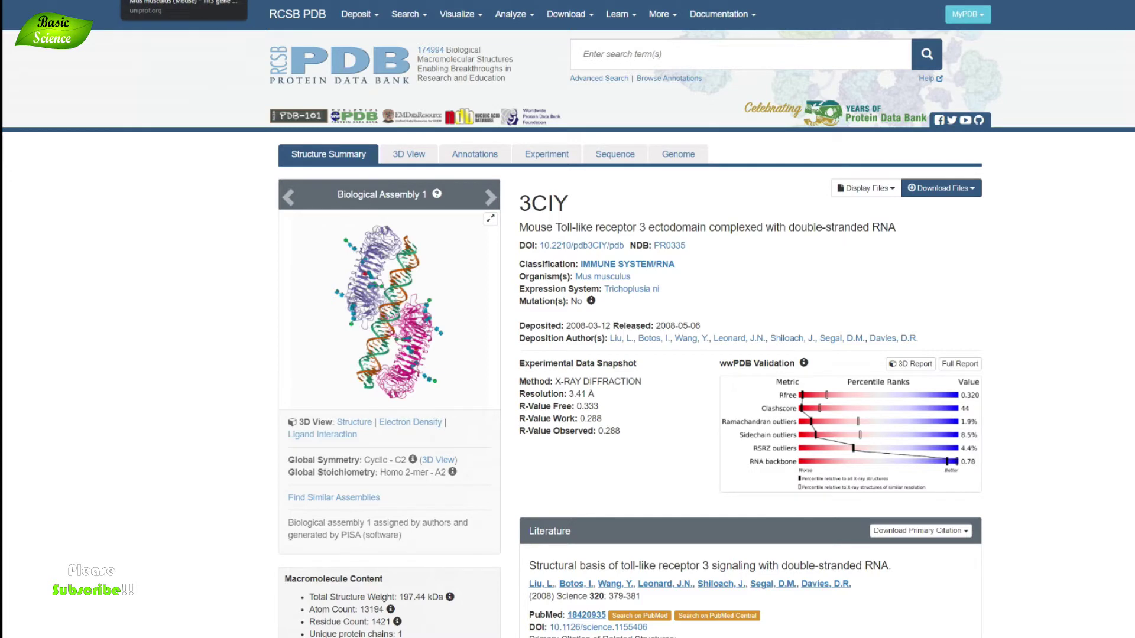
- Switch to the UniProt entry Q99MB1 (TLR3_MOUSE) and examine its protein name and entry header
left_click(177, 2)
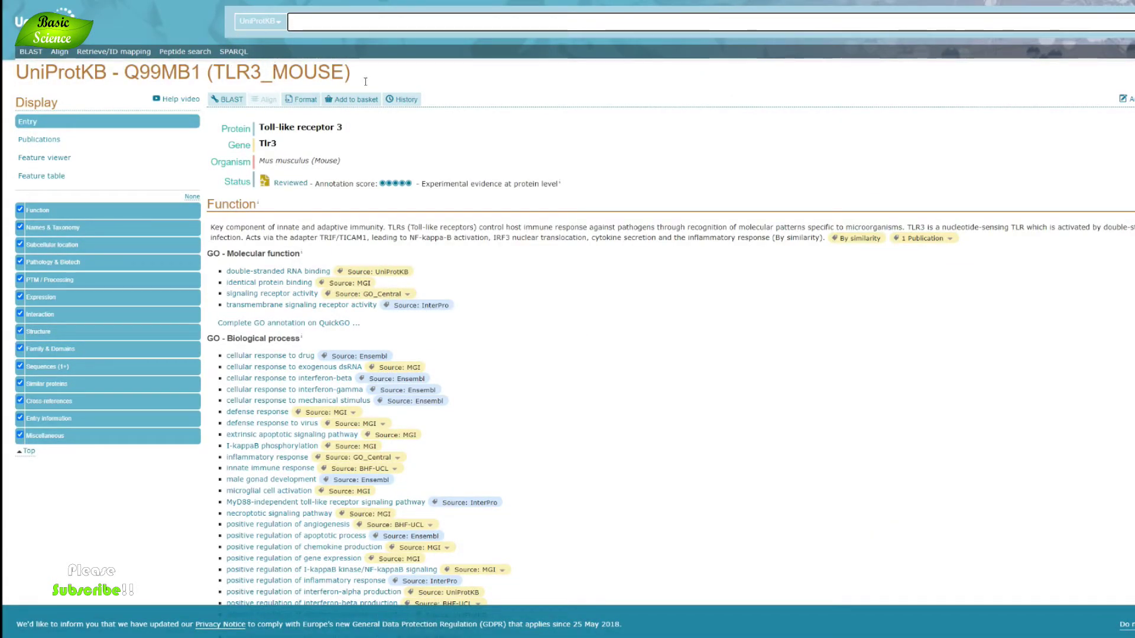
left_click_drag(346, 127, 263, 122)
left_click(362, 136)
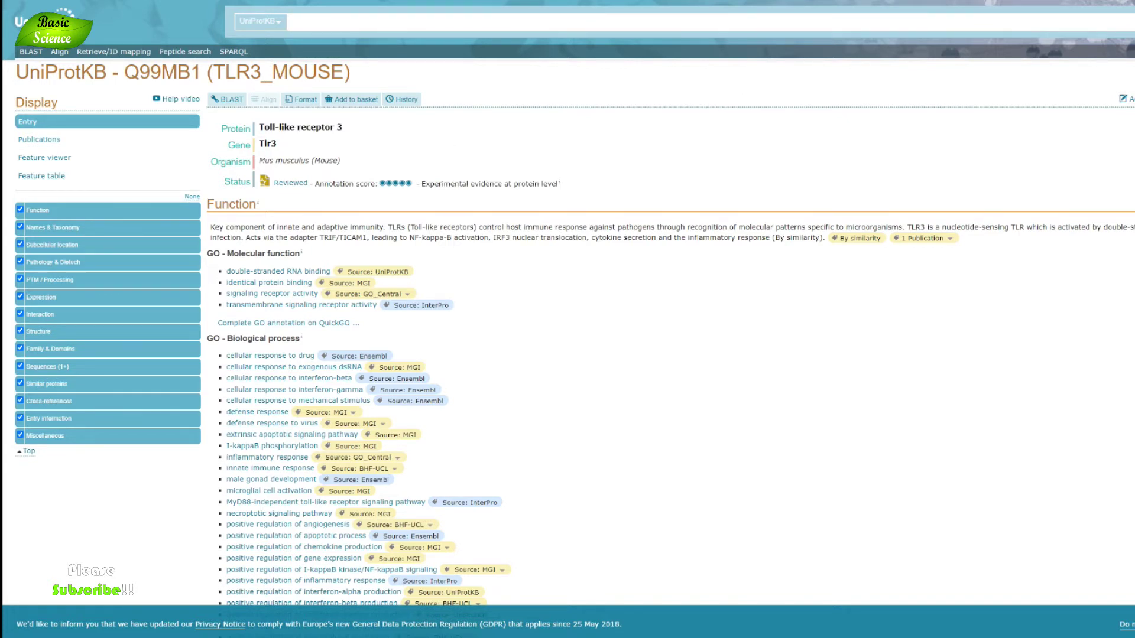
scroll(568, 303, "down", 1)
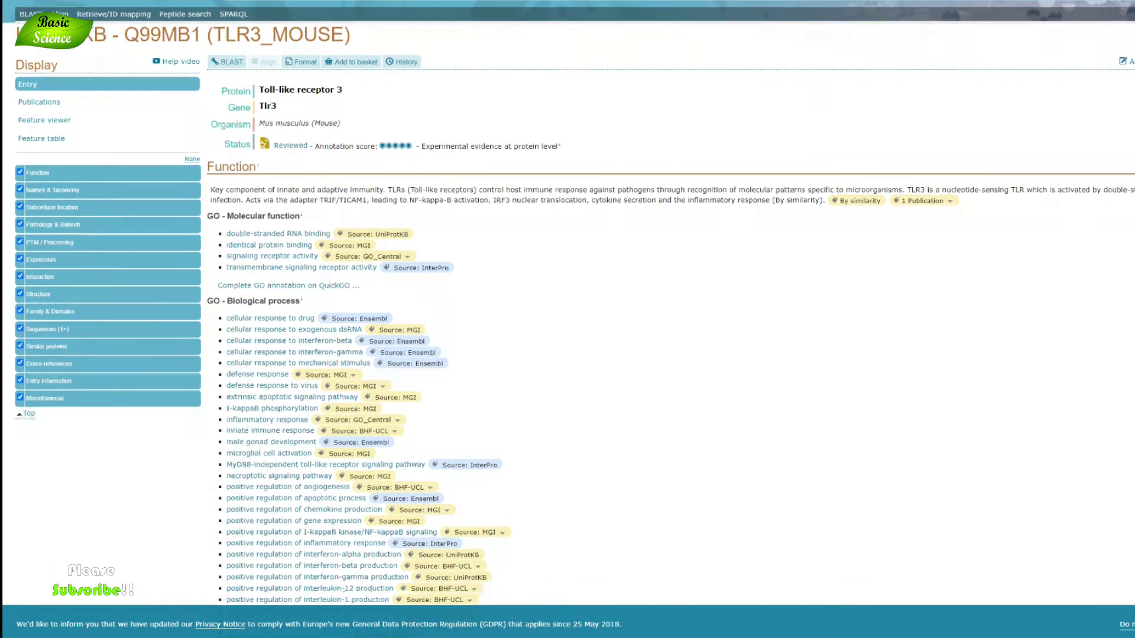
scroll(416, 16, "up", 2)
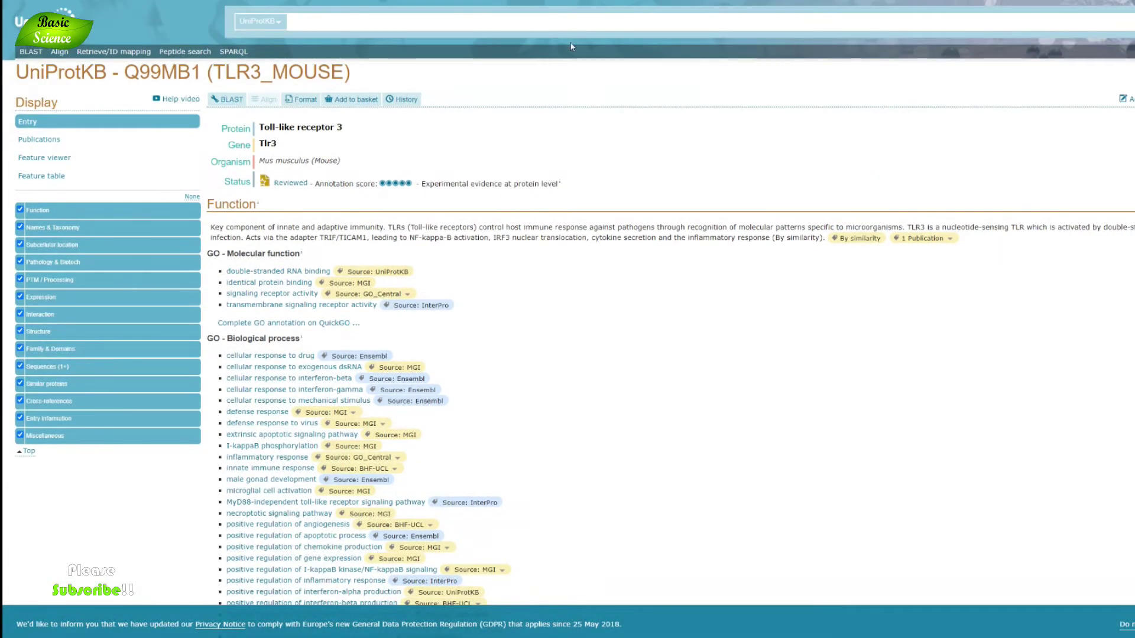
left_click(416, 18)
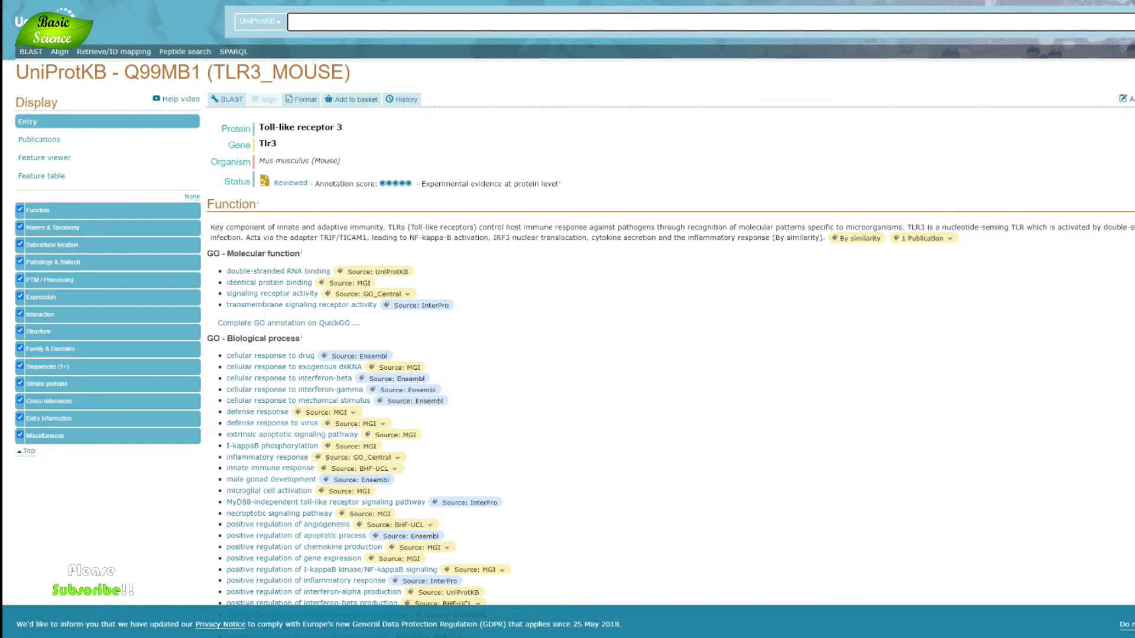
scroll(568, 331, "down", 1)
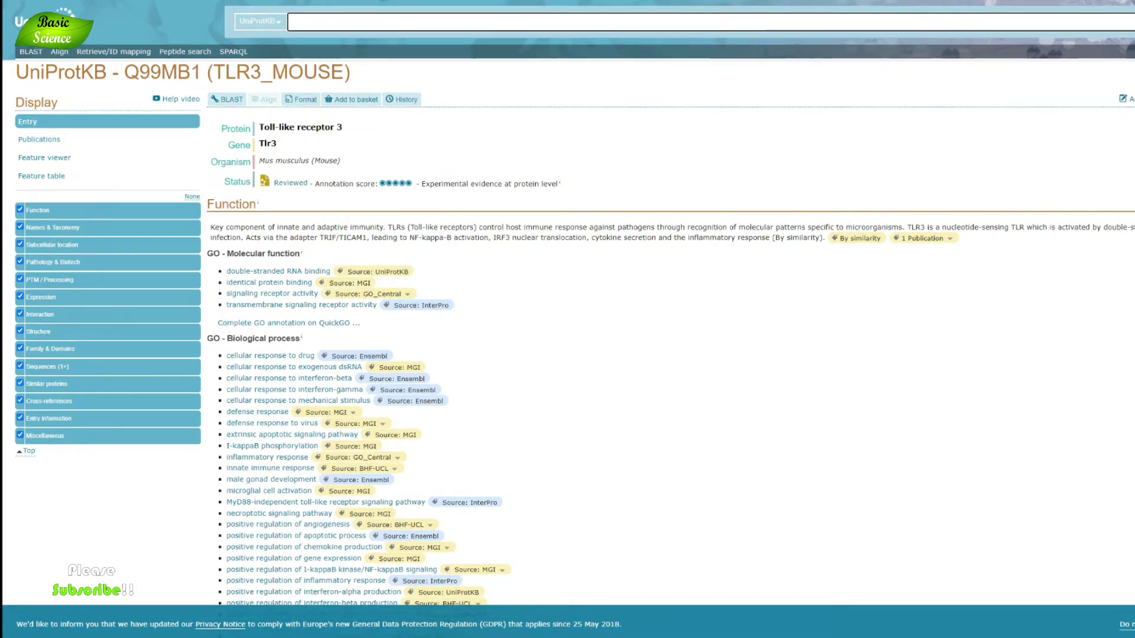
scroll(567, 303, "down", 1)
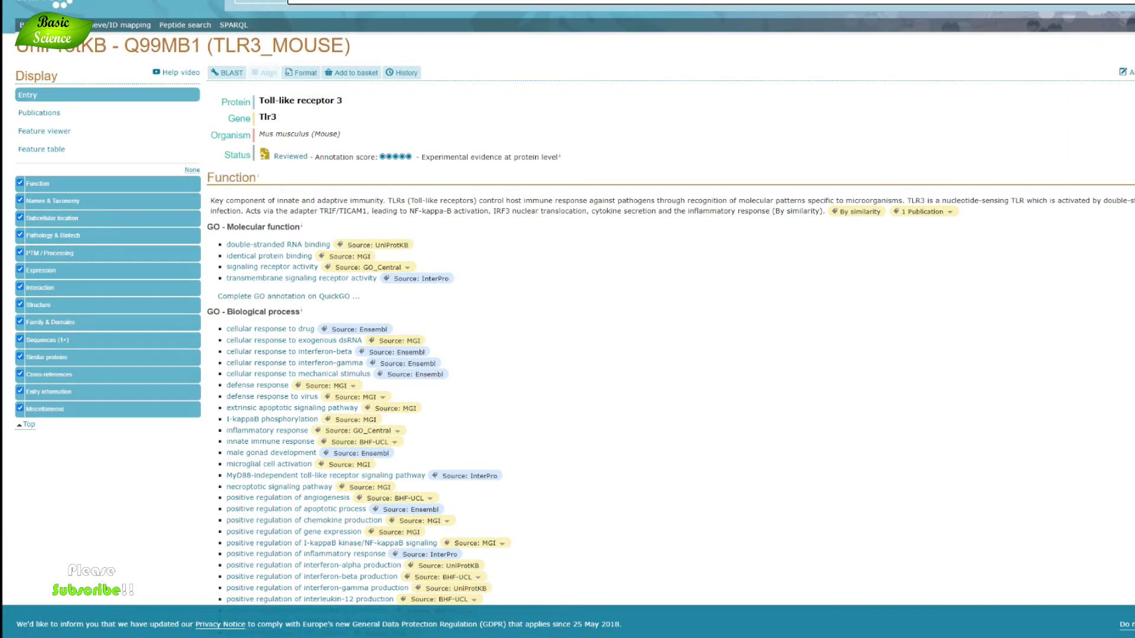
scroll(567, 303, "up", 1)
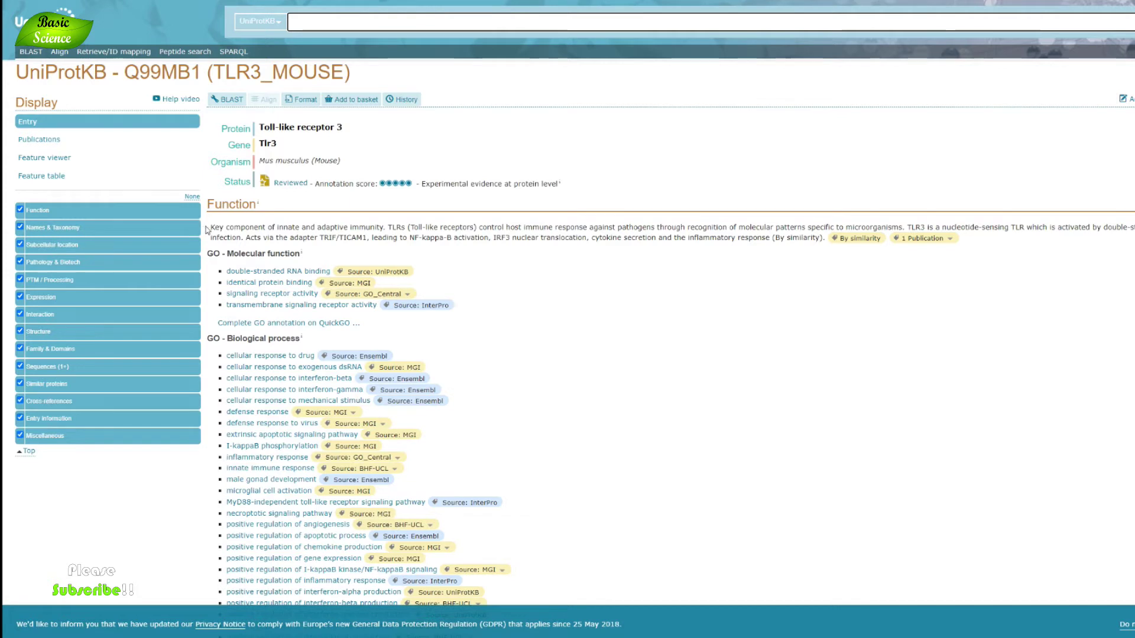
- Examine the Function description and the GO molecular function and biological process annotations of Q99MB1
left_click_drag(212, 226, 826, 242)
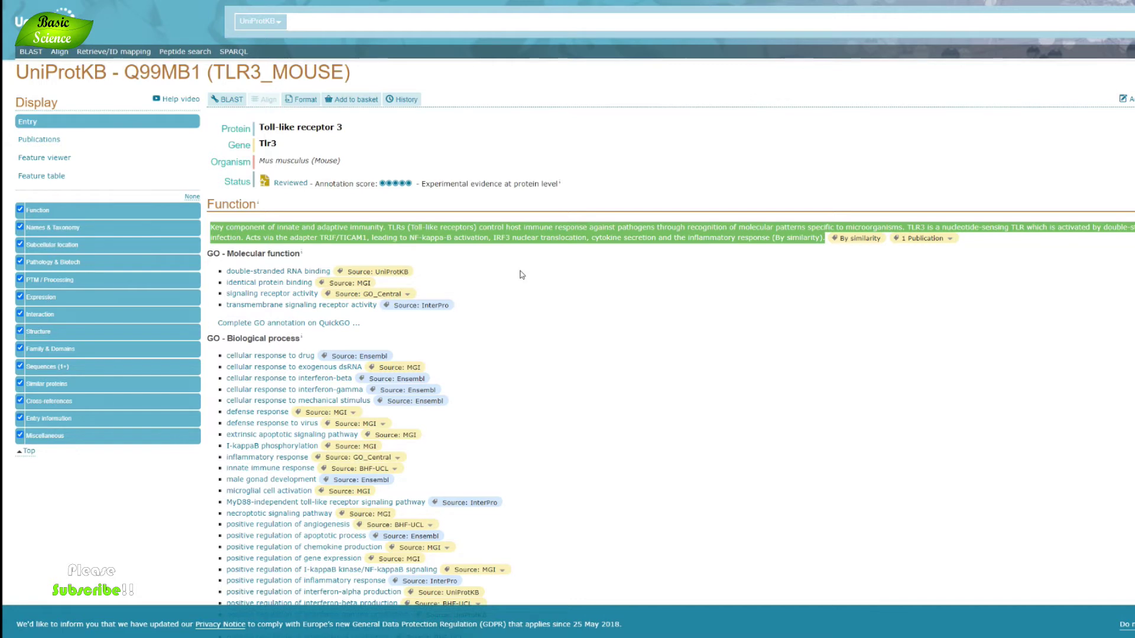
left_click(748, 280)
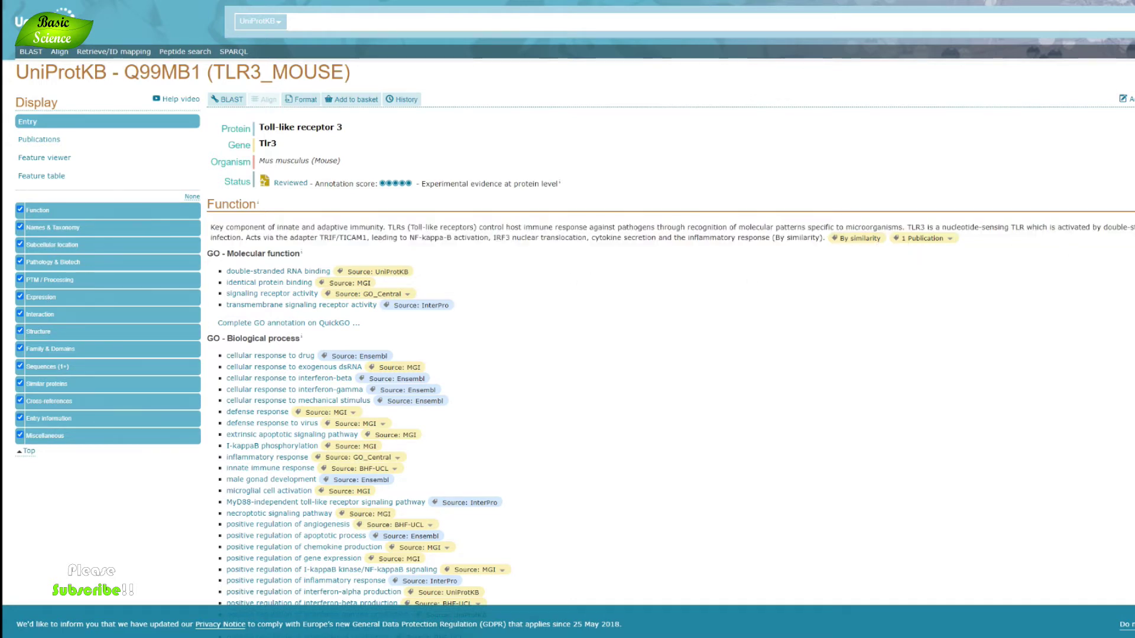
scroll(567, 319, "down", 2)
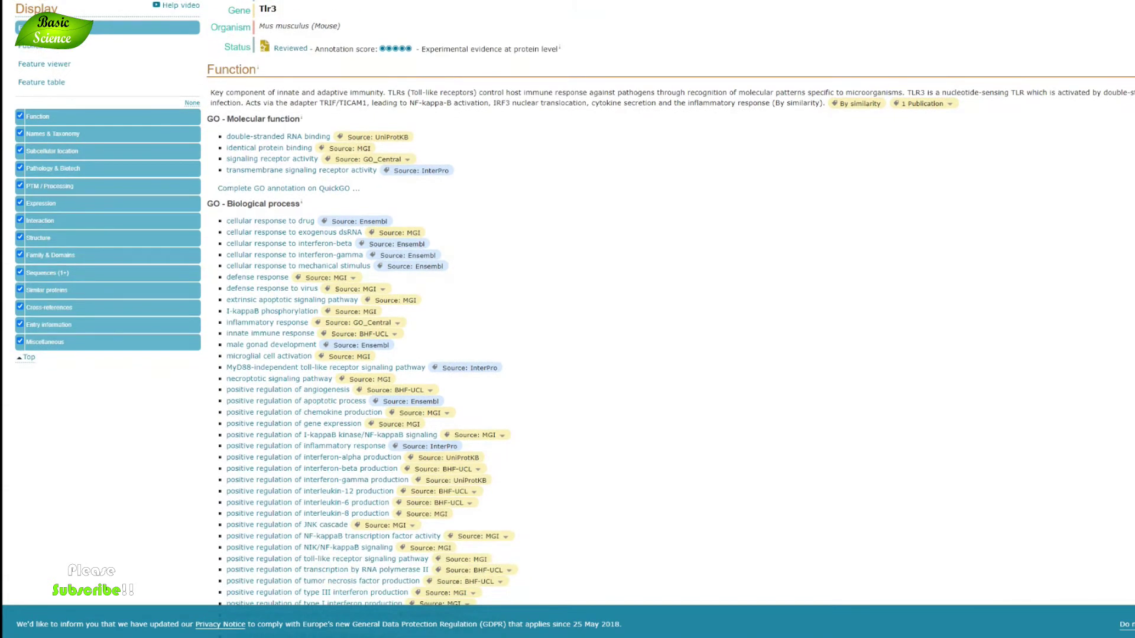
scroll(567, 319, "down", 1)
scroll(568, 320, "up", 1)
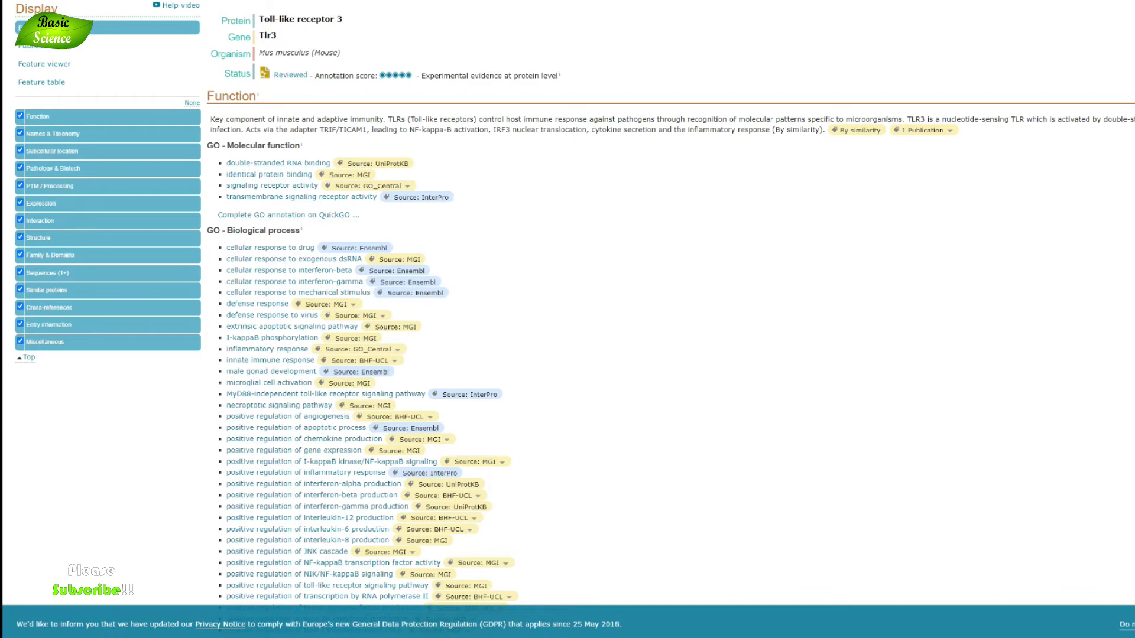
scroll(670, 304, "down", 5)
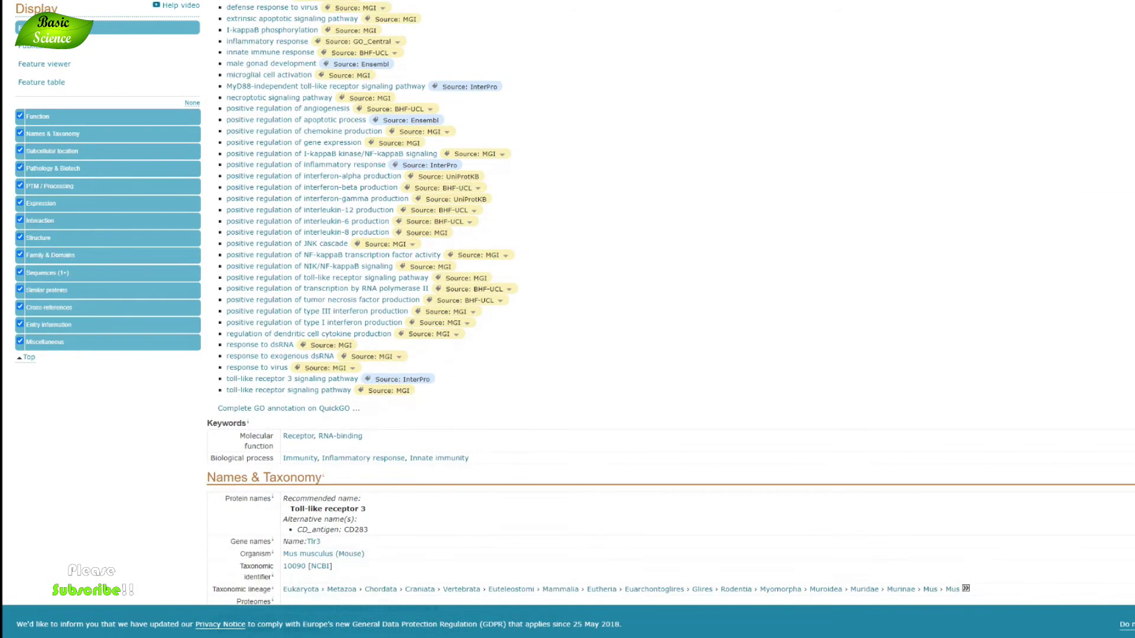
- Review the entry's Names & Taxonomy, Subcellular location, Topology and PTM / Processing sections
scroll(670, 305, "down", 2)
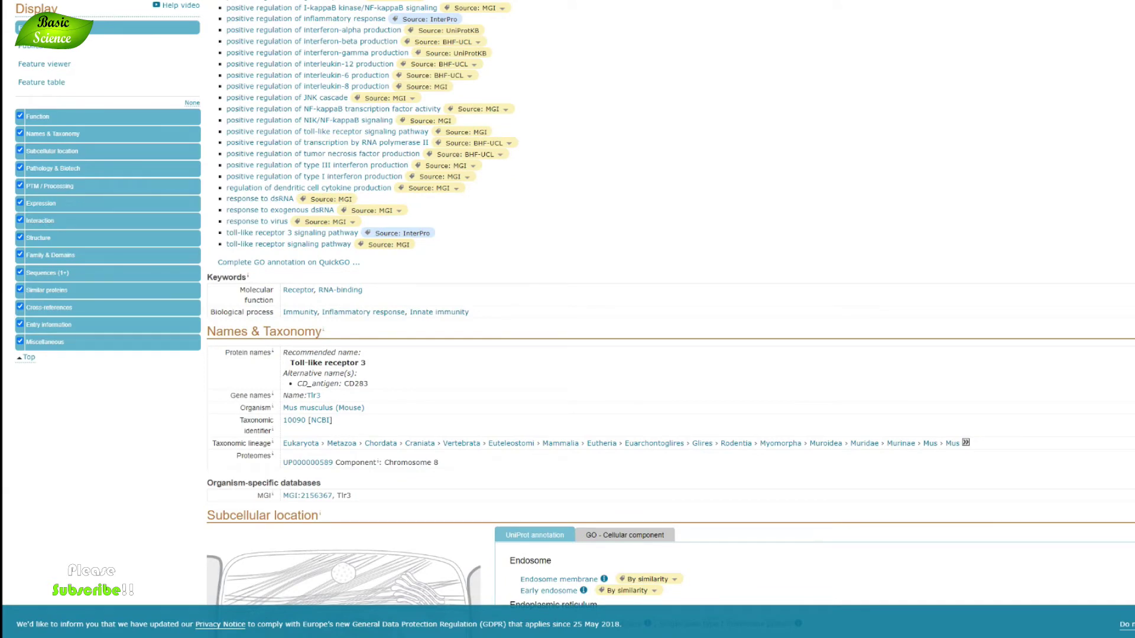
scroll(670, 305, "down", 1)
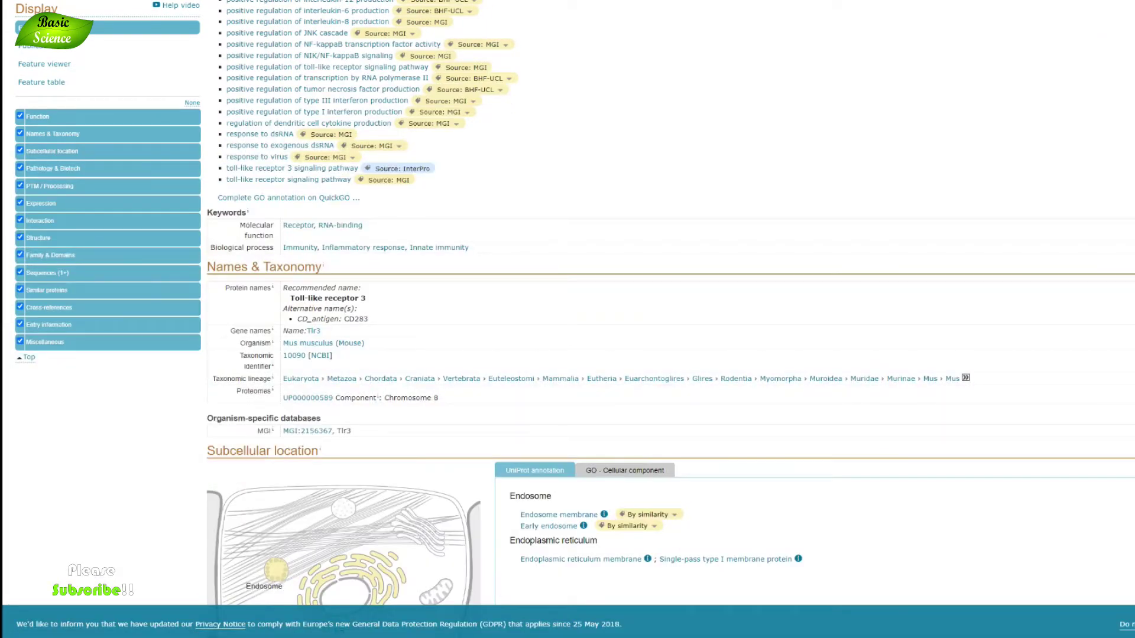
scroll(671, 305, "down", 10)
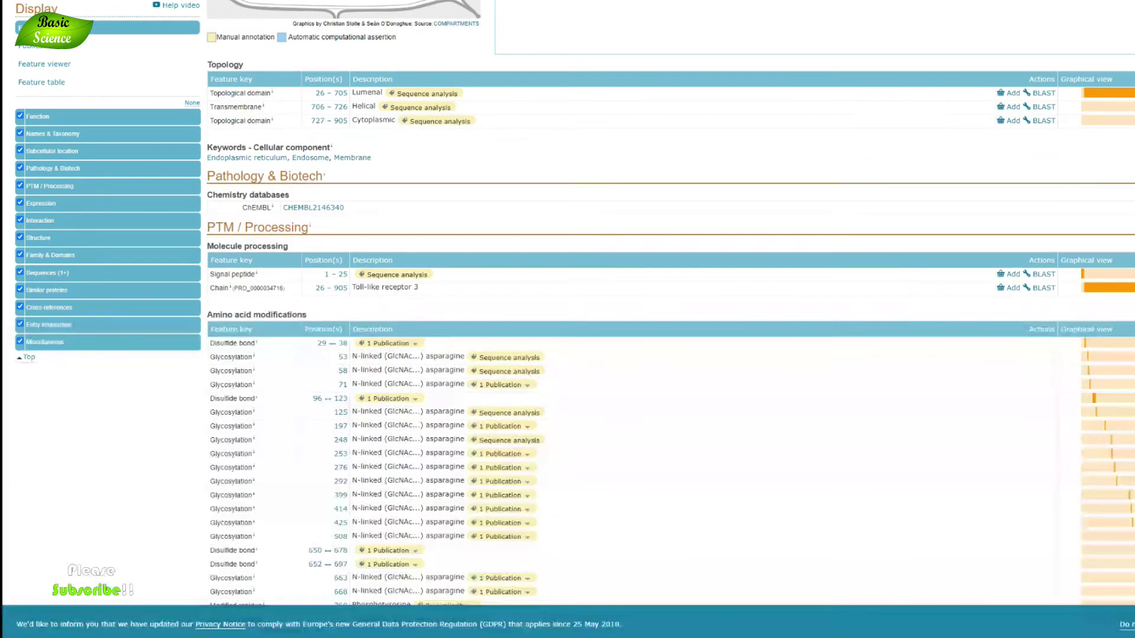
scroll(670, 305, "up", 10)
scroll(670, 304, "down", 7)
- Examine the 3CIY model in the entry's Structure section by rotating it to several orientations
scroll(670, 305, "down", 20)
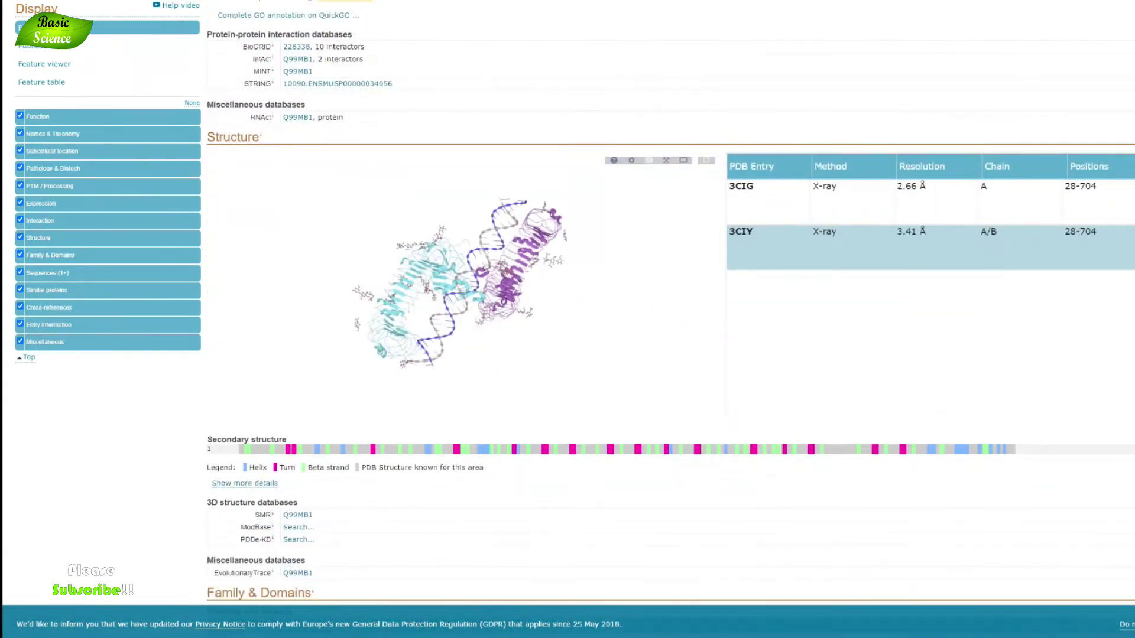
left_click_drag(485, 336, 479, 284)
left_click_drag(476, 363, 483, 336)
left_click_drag(458, 224, 456, 250)
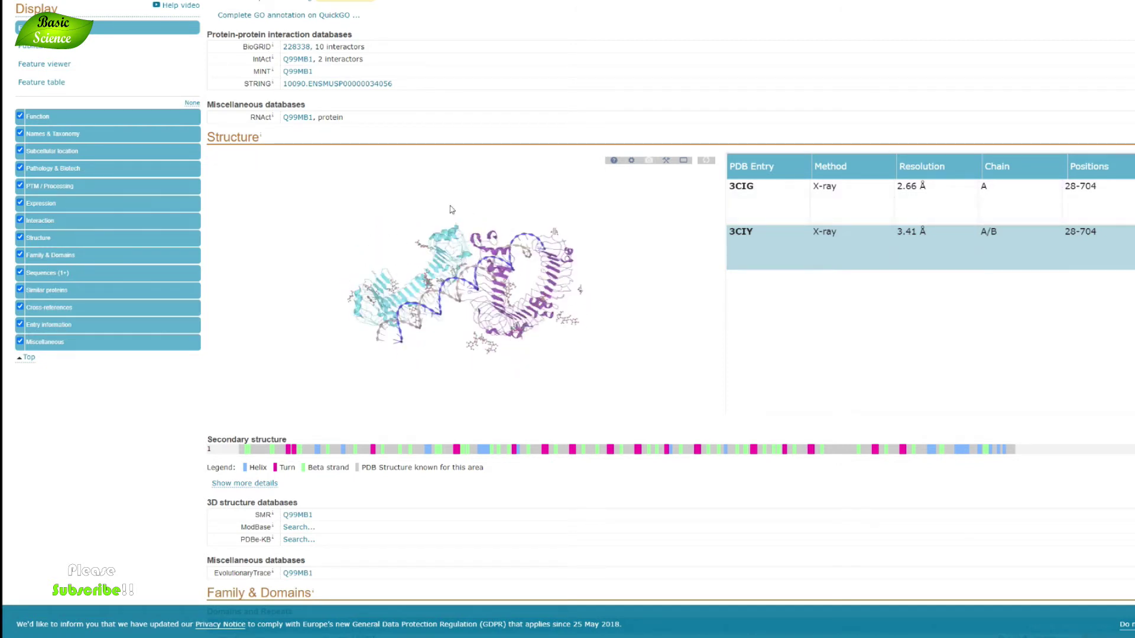
left_click_drag(466, 193, 467, 215)
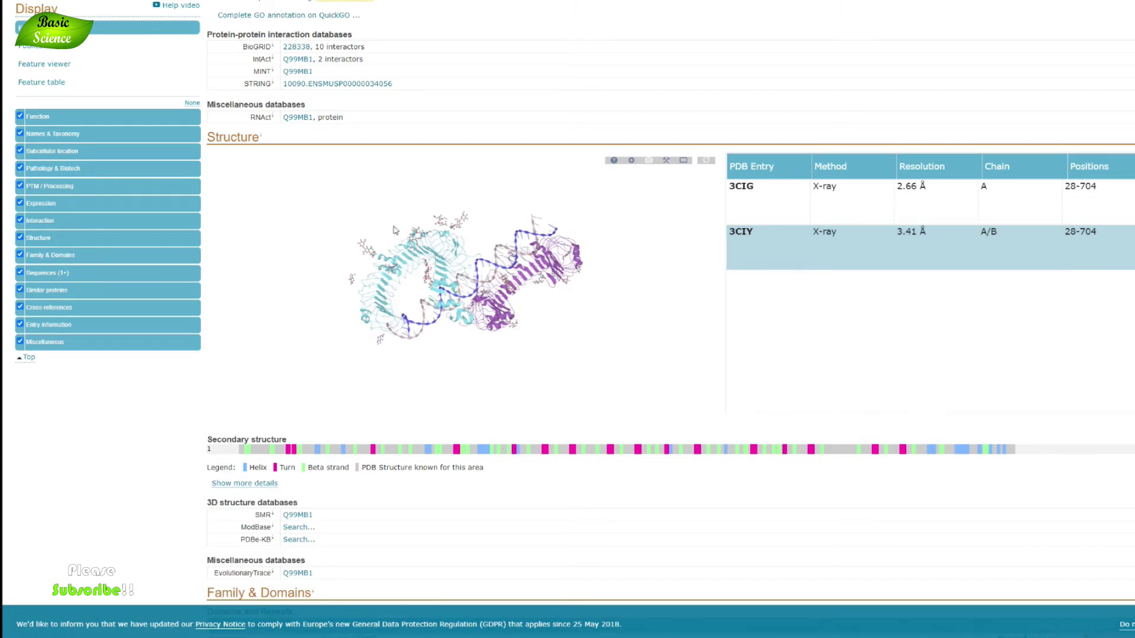
left_click_drag(459, 197, 462, 225)
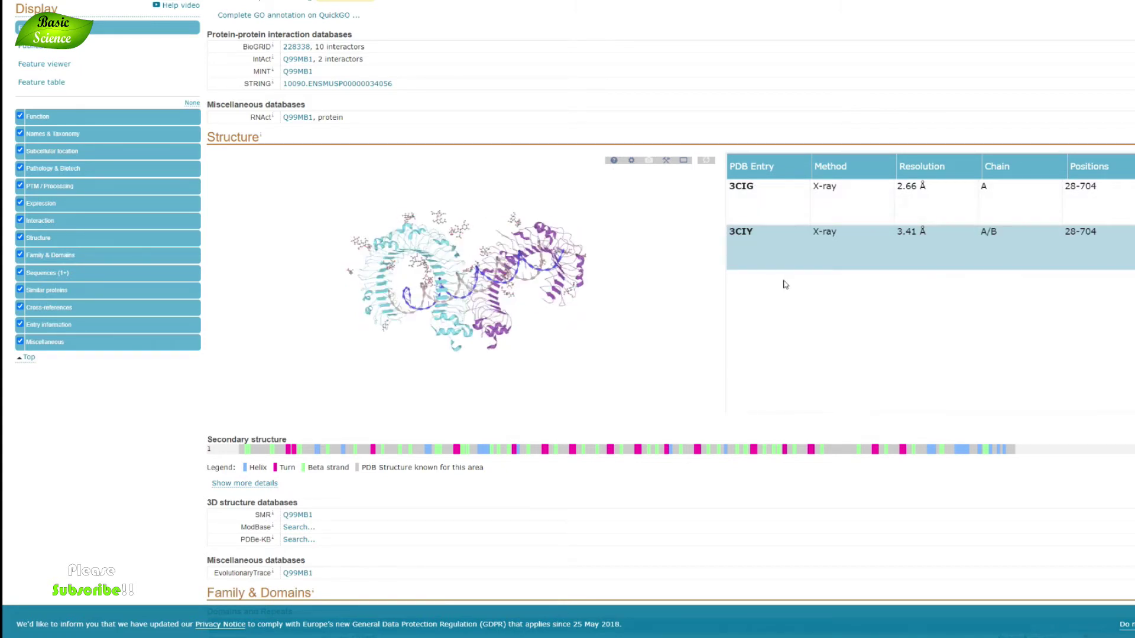
- Load the 3CIG model and rotate it for comparison, and return to the 3CIY model and rotate it
left_click(748, 199)
left_click_drag(468, 249, 531, 254)
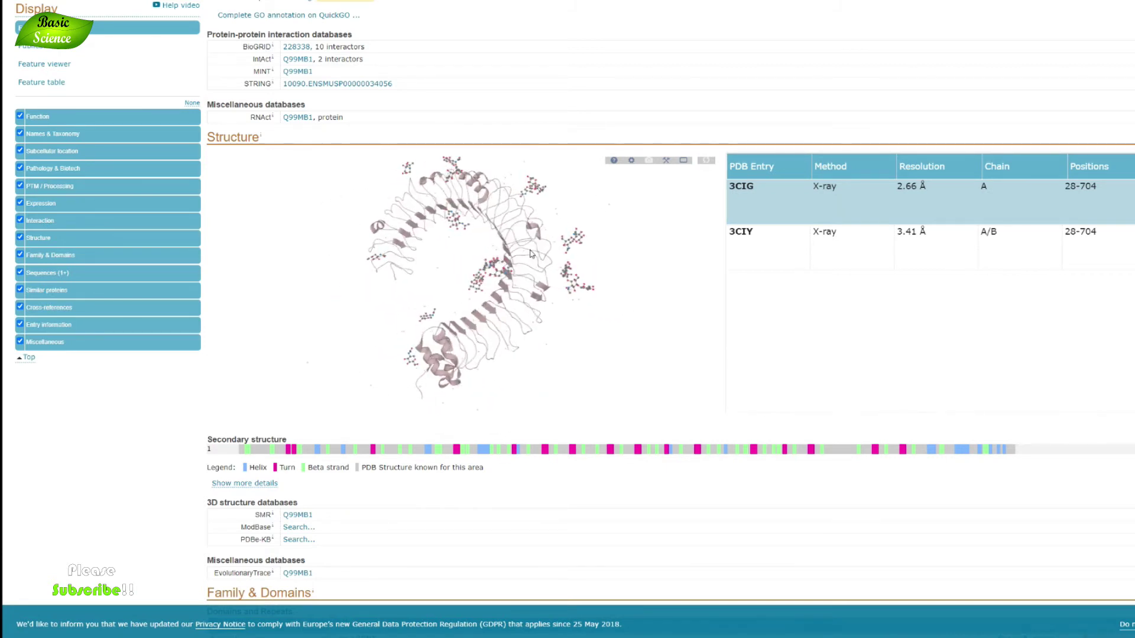
left_click_drag(508, 356, 565, 339)
left_click_drag(416, 312, 542, 254)
left_click(760, 254)
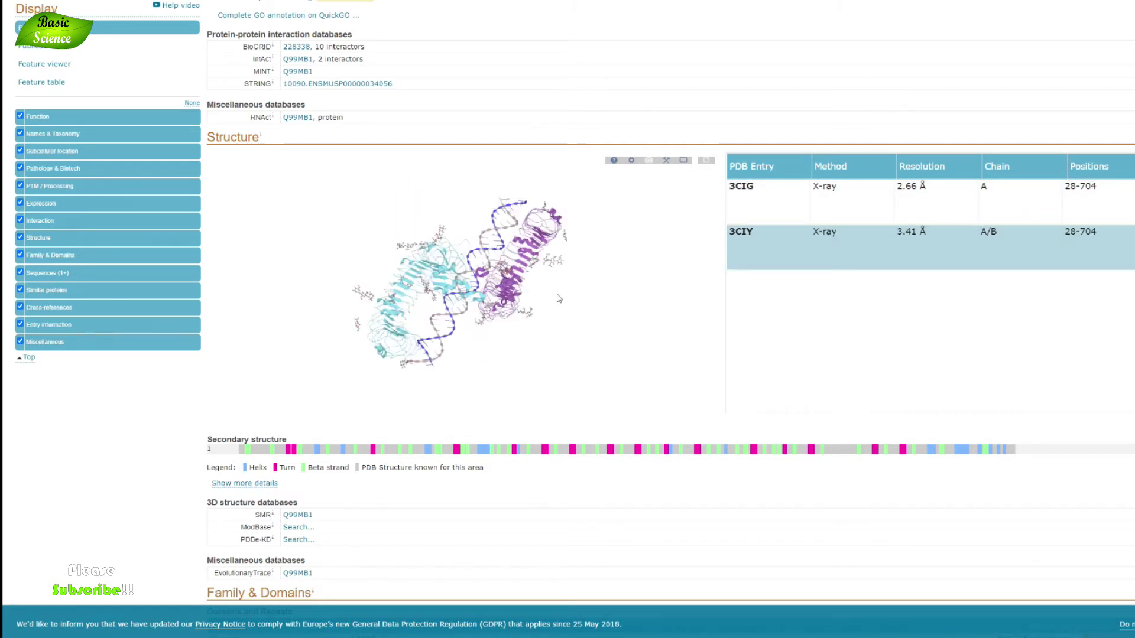
left_click_drag(556, 297, 512, 287)
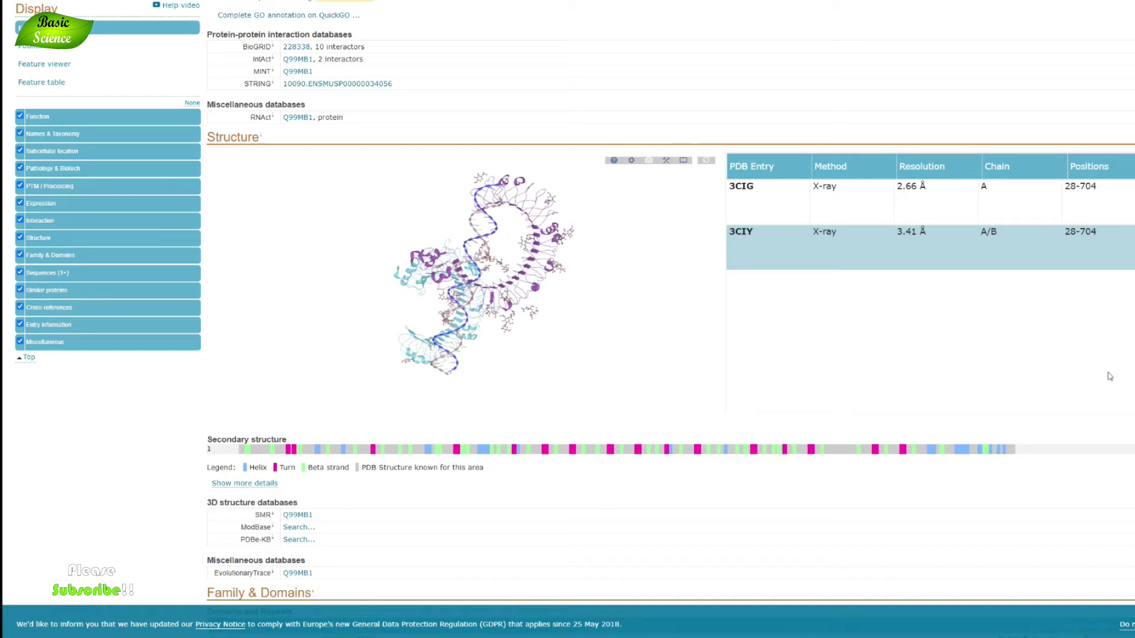
- Review the Secondary structure and Family & Domains sections, and open the FASTA record of sequence Q99MB1-1
scroll(670, 319, "down", 3)
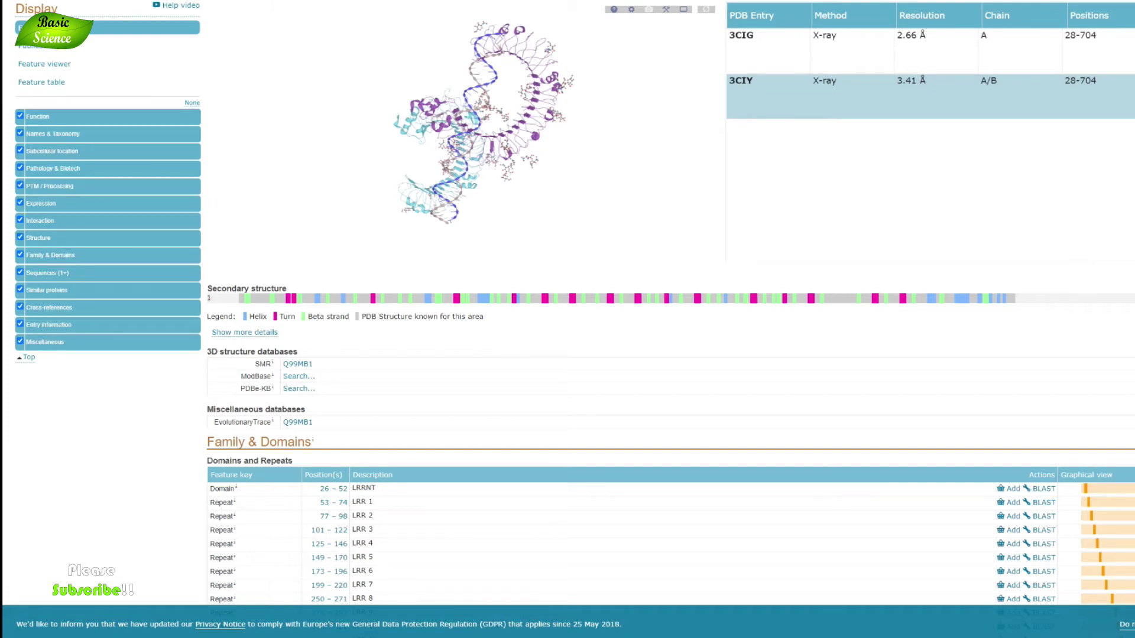
scroll(355, 253, "down", 1)
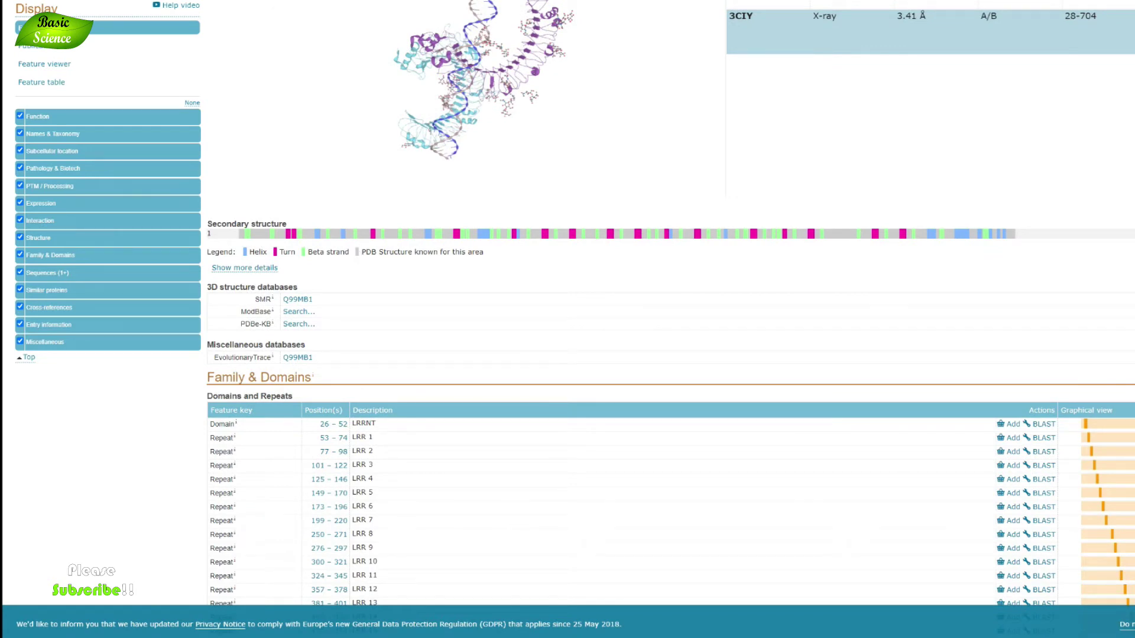
scroll(668, 320, "down", 15)
scroll(667, 319, "down", 5)
scroll(667, 319, "up", 1)
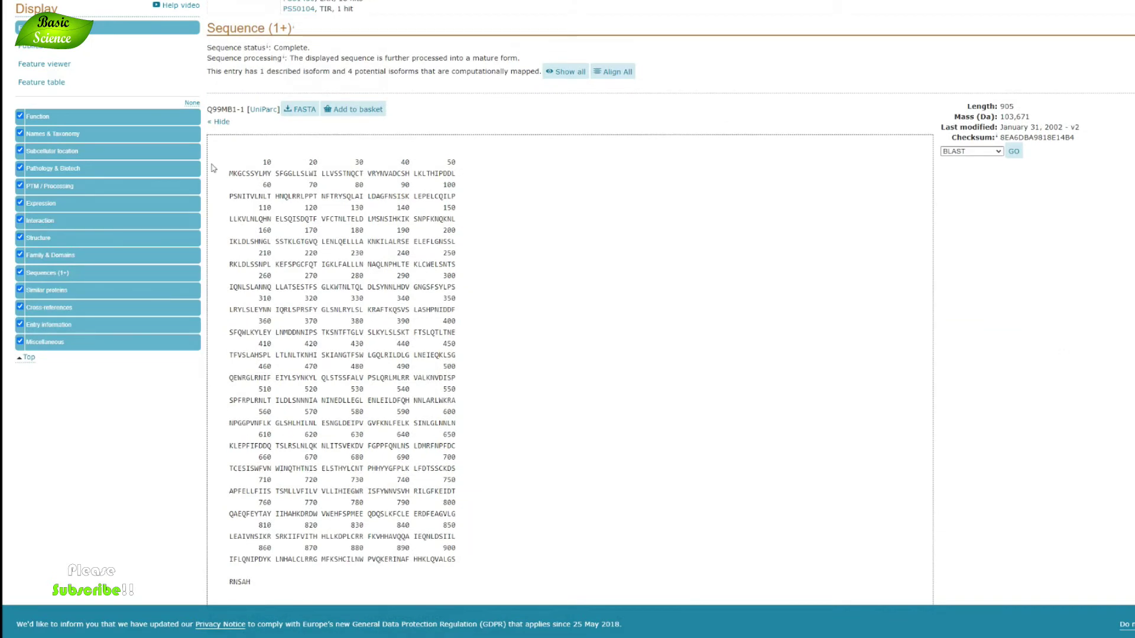
left_click(301, 113)
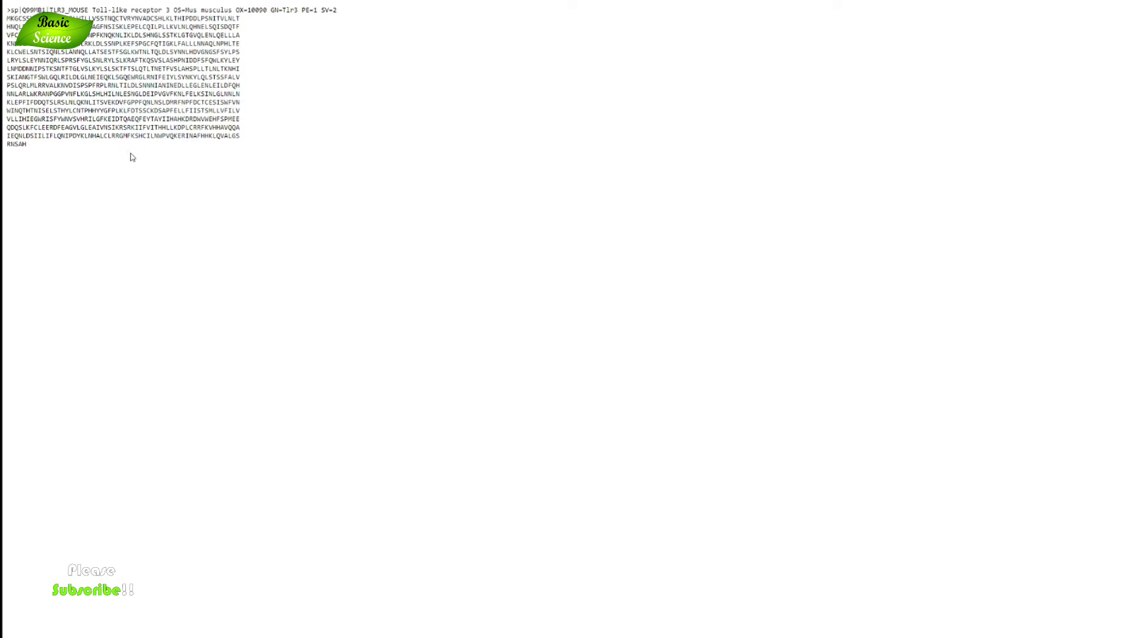
- Highlight the full TLR3_MOUSE FASTA record from header to last residue, and leave the FASTA page
left_click_drag(112, 154, 4, 10)
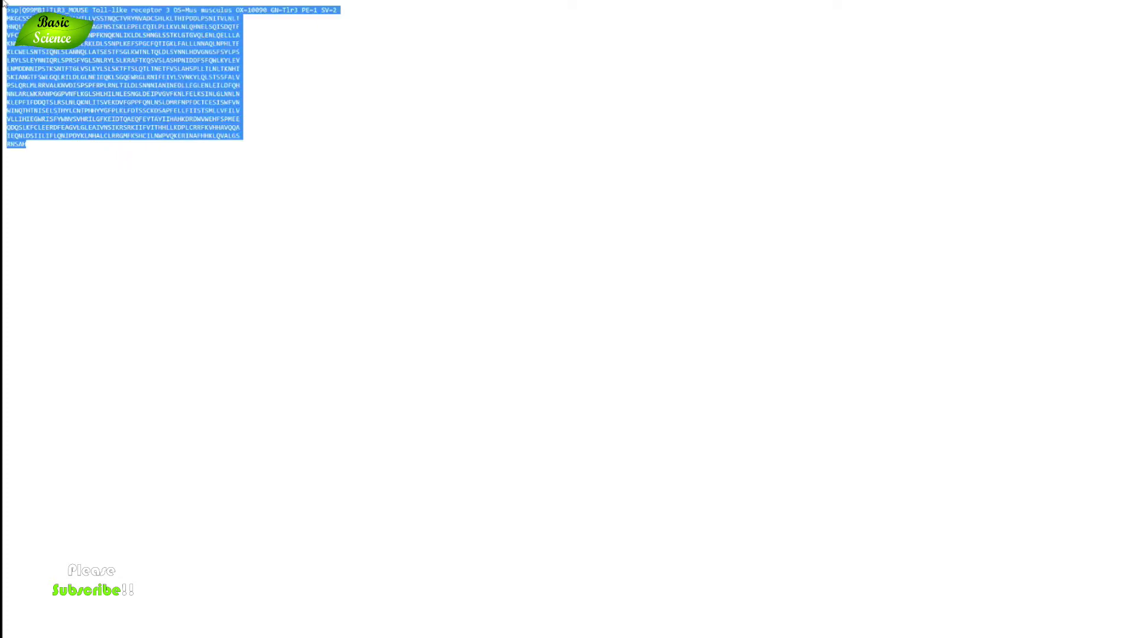
left_click(237, 177)
left_click_drag(107, 148, 4, 10)
left_click(316, 176)
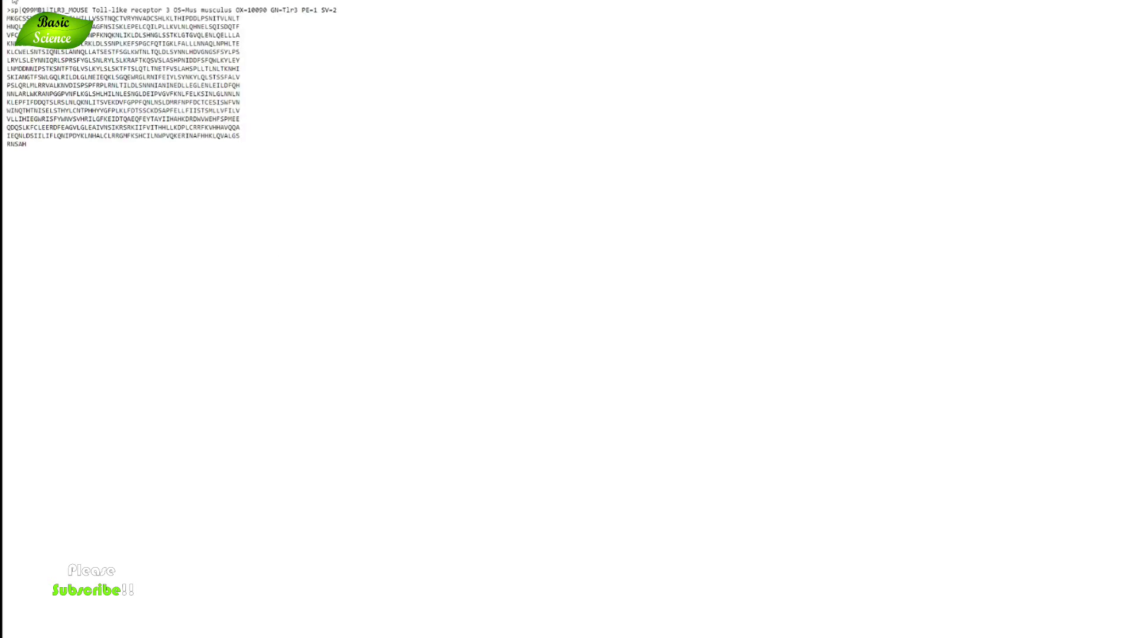
left_click(14, 1)
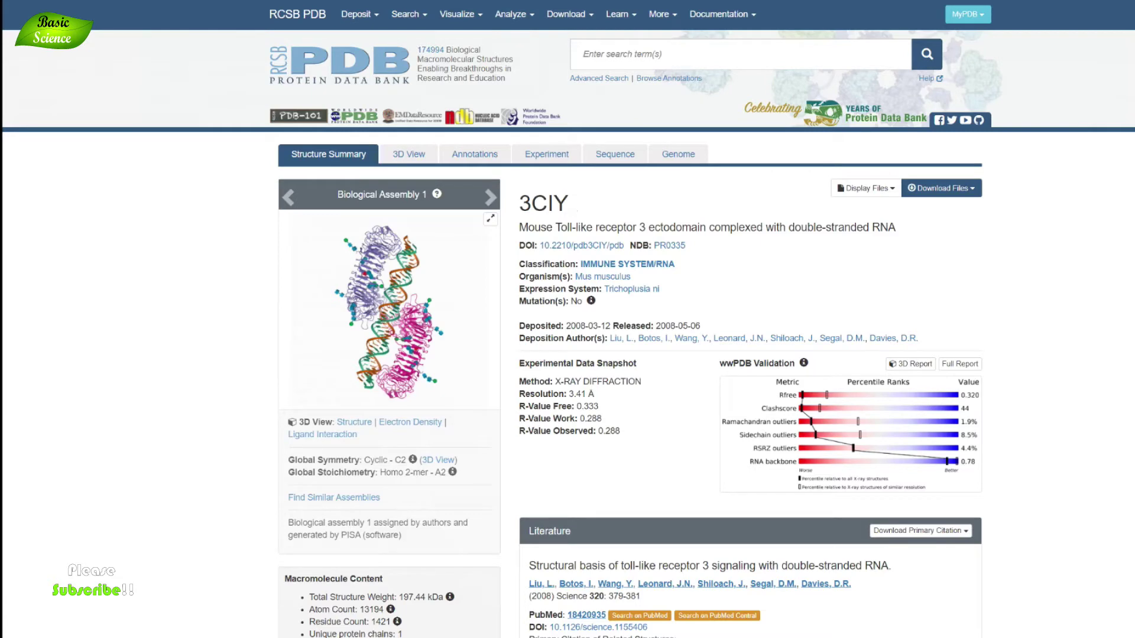
- Copy the PDB ID 3CIY from the heading of its RCSB PDB entry page
double_click(543, 203)
right_click(539, 201)
left_click(567, 211)
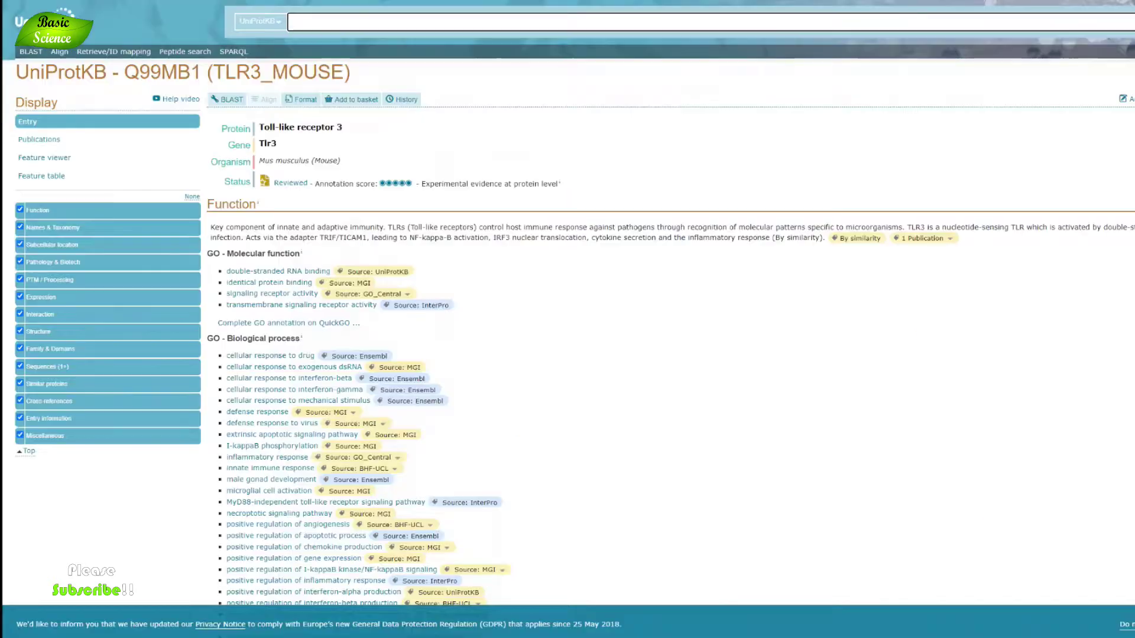
- Switch to PyMOL, maximize its window and fetch structure 3CIY
key("alt+Tab")
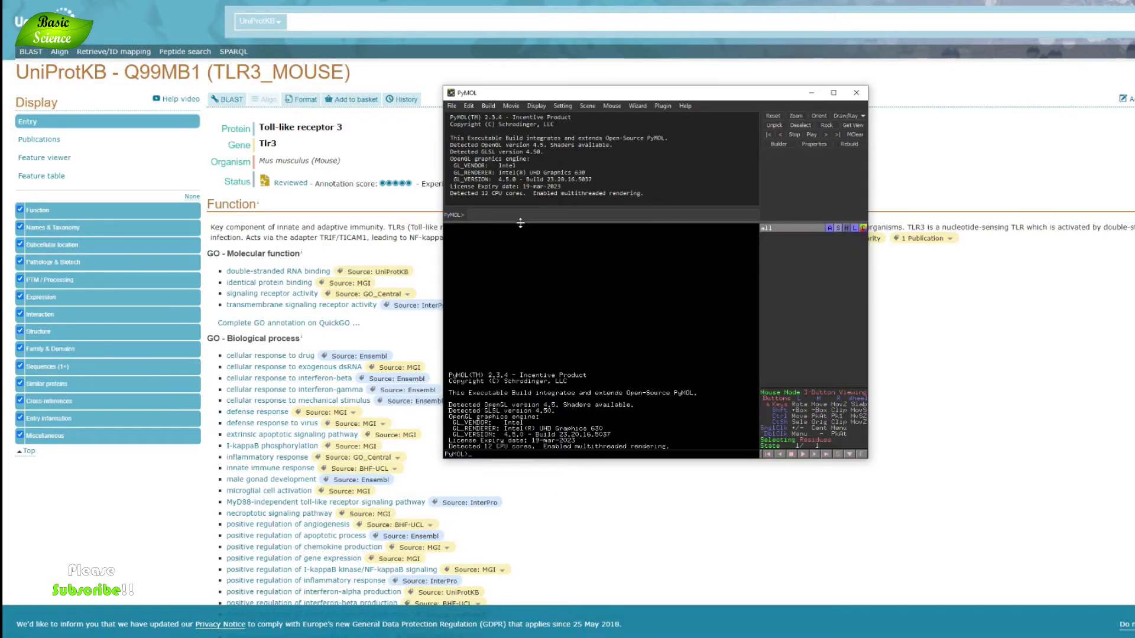
type("fetch 3CIY")
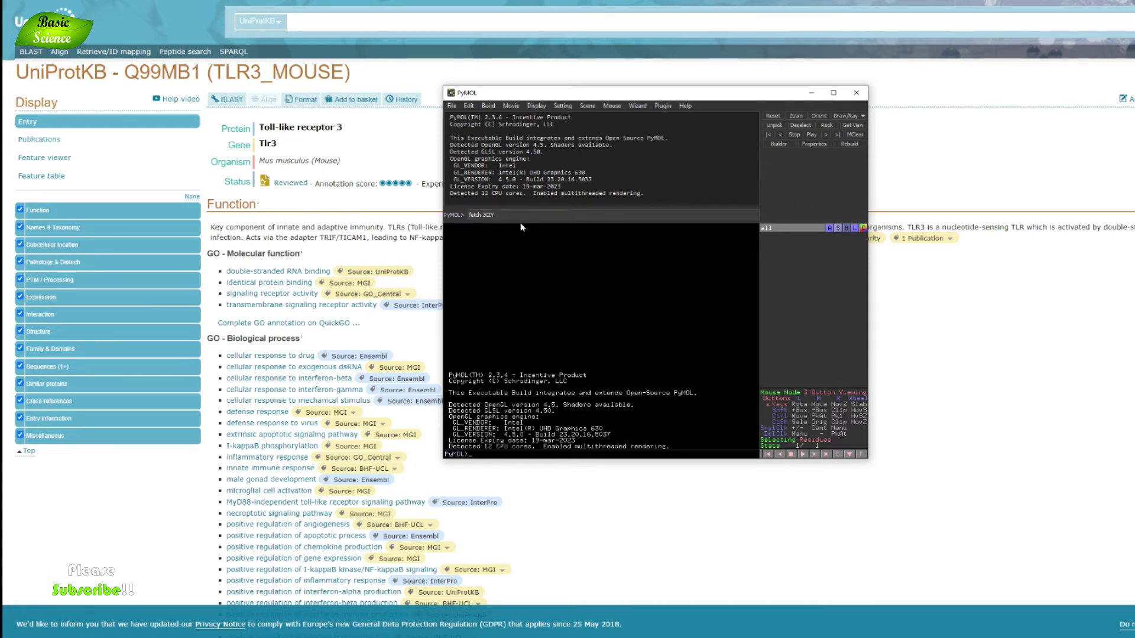
left_click(833, 93)
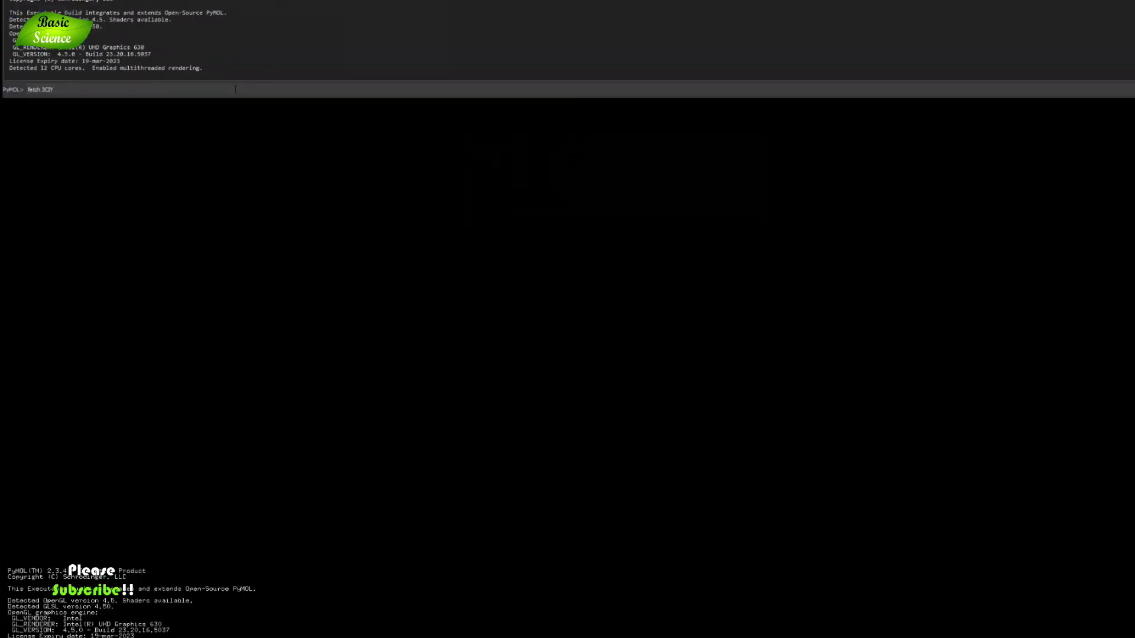
key("Return")
- Rotate and zoom the 3CIY complex to inspect the receptor chains around the double-stranded RNA
left_click_drag(537, 465, 544, 328)
left_click_drag(645, 518, 665, 437)
right_click_drag(1038, 320, 958, 414)
left_click_drag(847, 436, 1000, 270)
left_click_drag(429, 434, 449, 368)
left_click_drag(921, 451, 833, 416)
left_click_drag(969, 411, 688, 360)
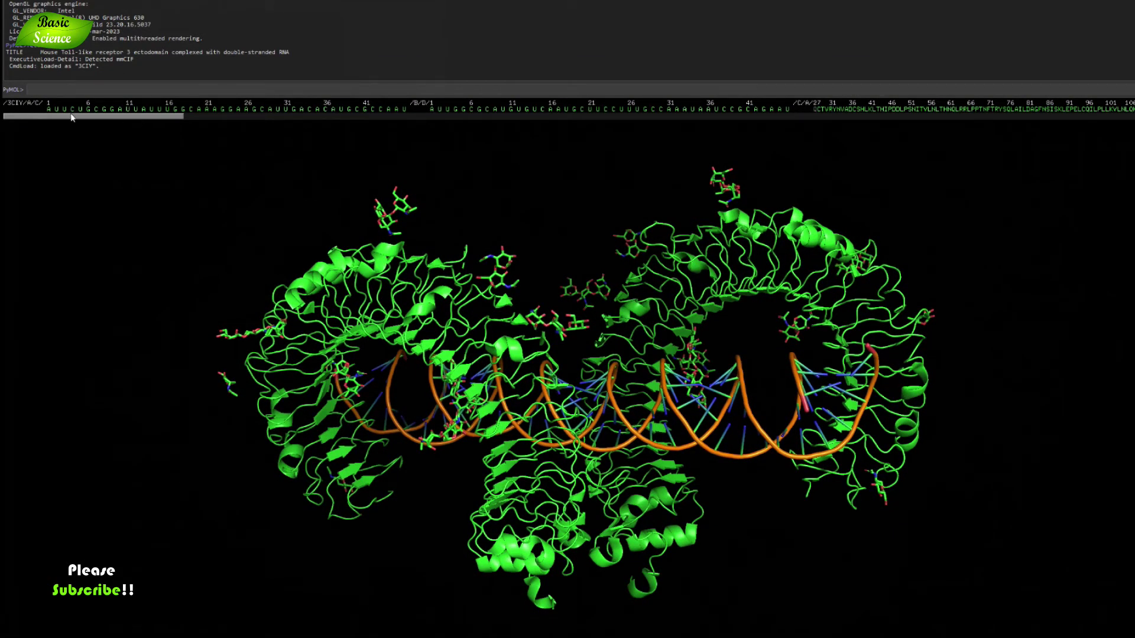
- Select all sugar residues (NAG, NDG, MAN, BMA, FUC, FUL) after the protein chains in the displayed sequence and remove them
left_click_drag(71, 118, 1079, 136)
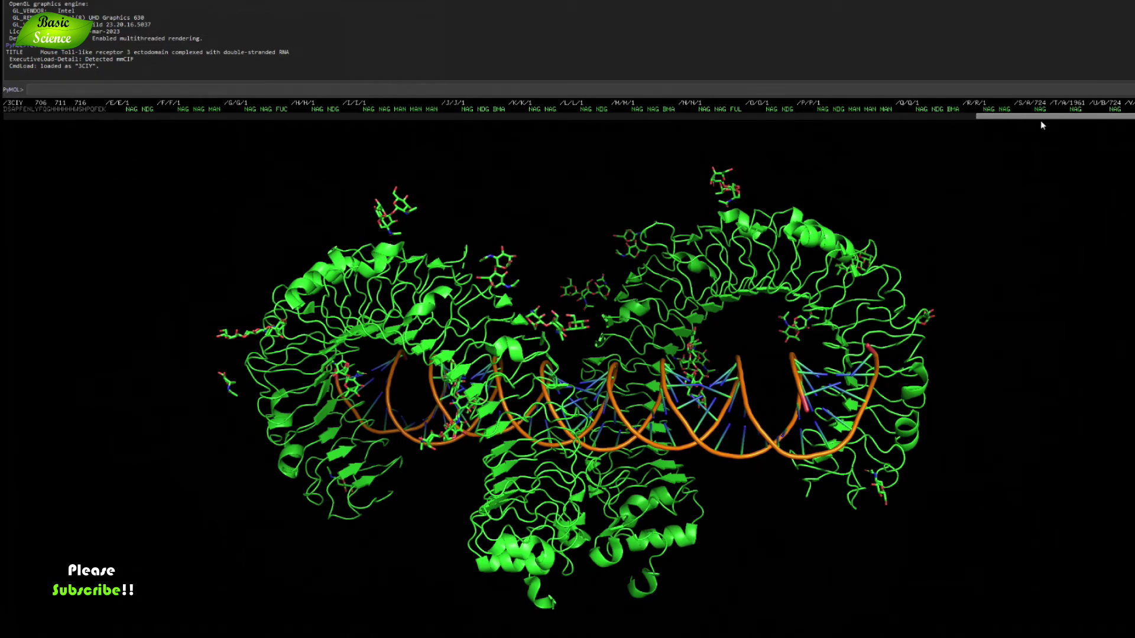
left_click_drag(1026, 120, 900, 123)
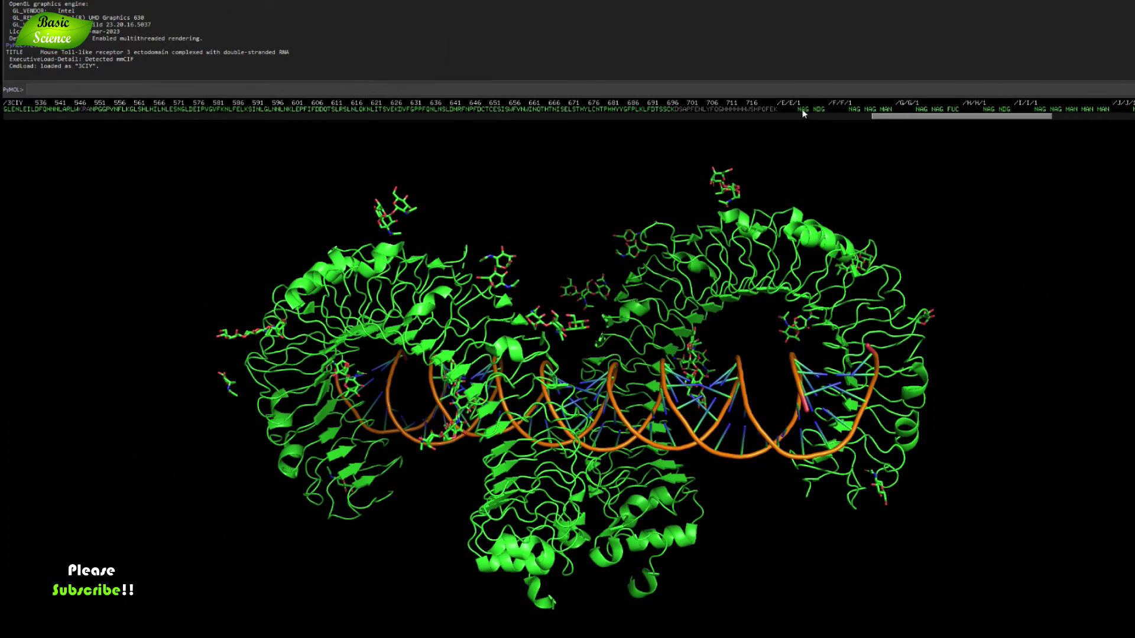
left_click_drag(885, 117, 972, 119)
left_click_drag(242, 109, 1128, 111)
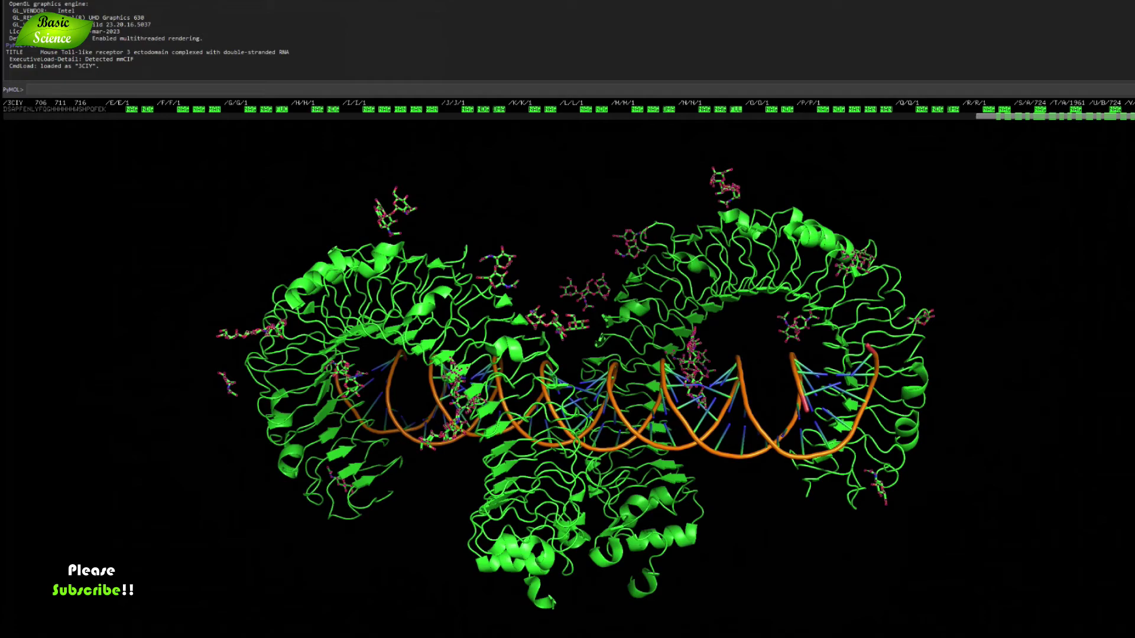
left_click(1127, 260)
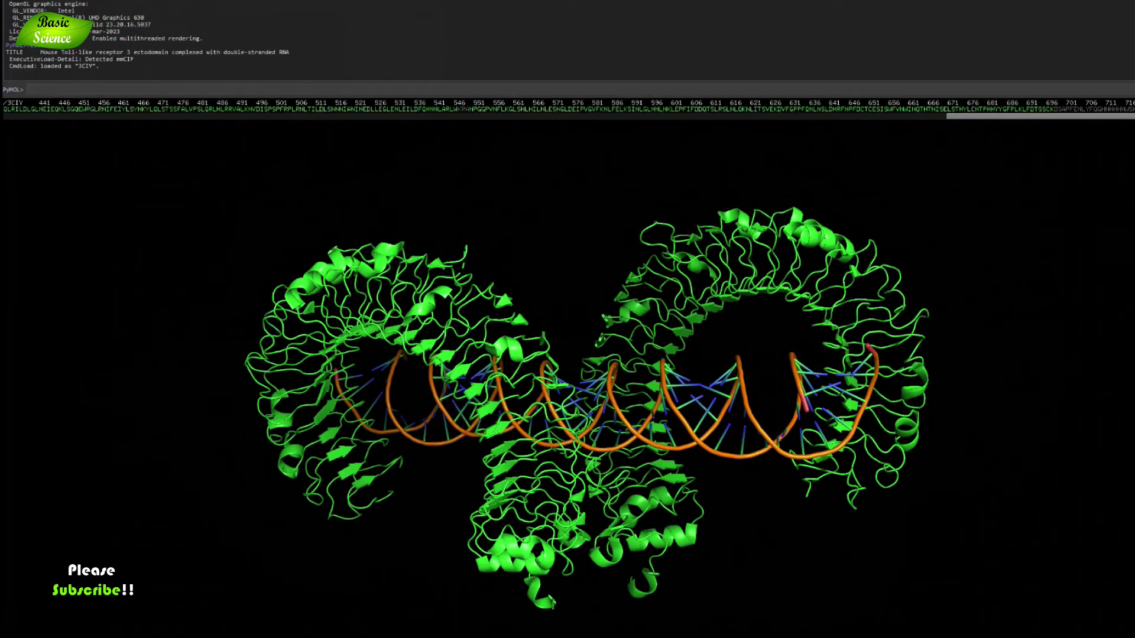
- Inspect the remaining protein-RNA complex from another angle and trace its sequence back to RNA chain B
left_click_drag(540, 459, 534, 426)
left_click_drag(910, 491, 585, 465)
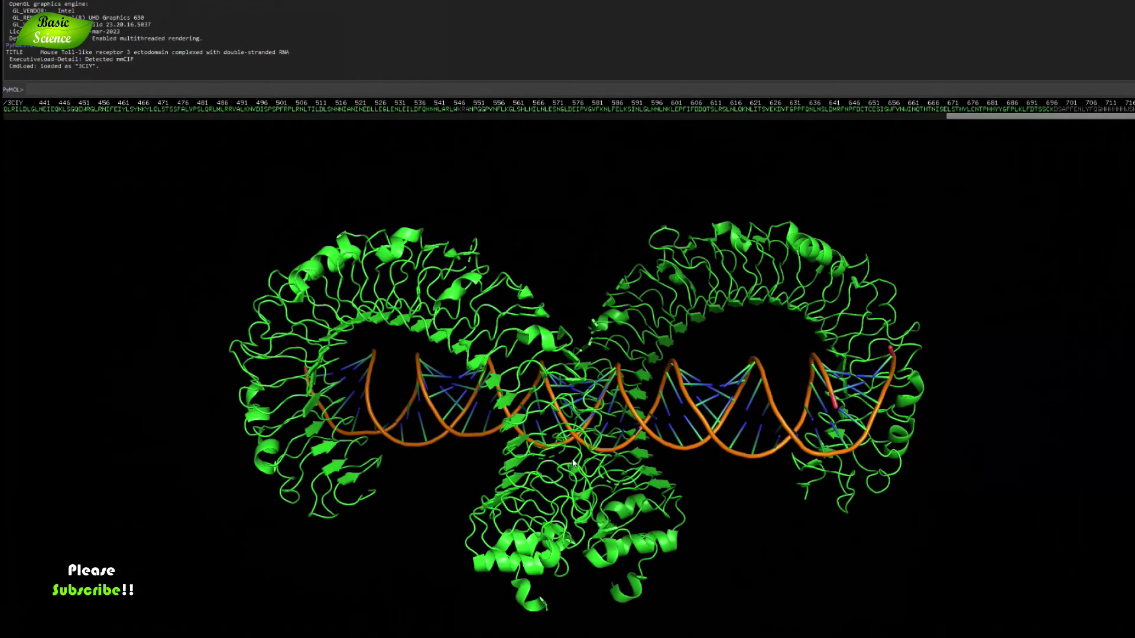
left_click_drag(974, 119, 608, 116)
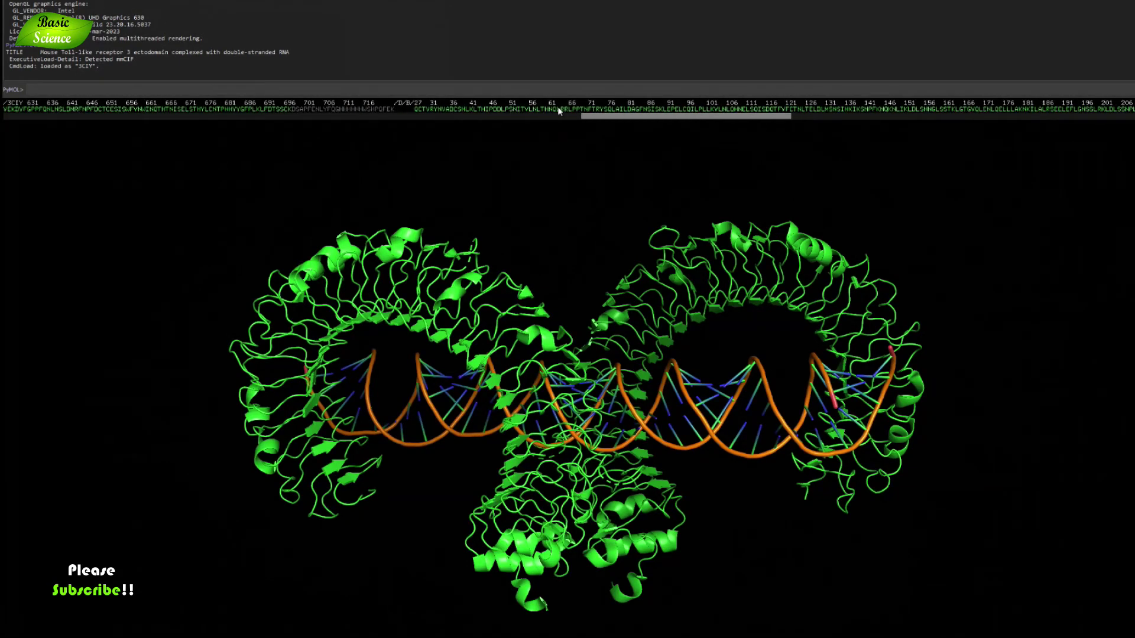
left_click_drag(695, 116, 360, 118)
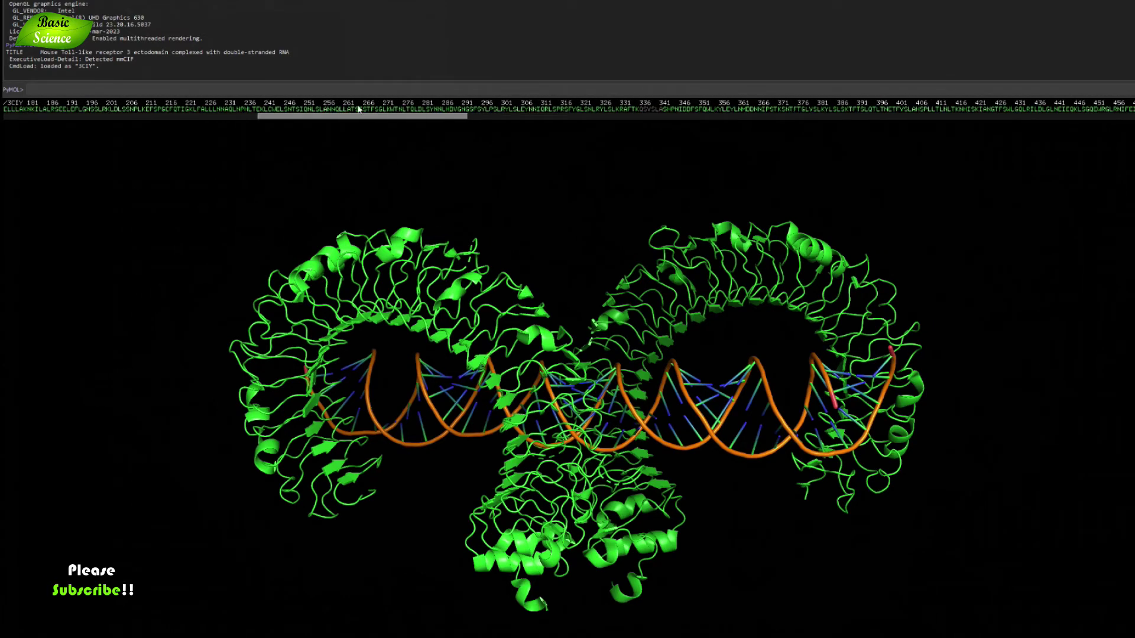
left_click_drag(369, 118, 176, 114)
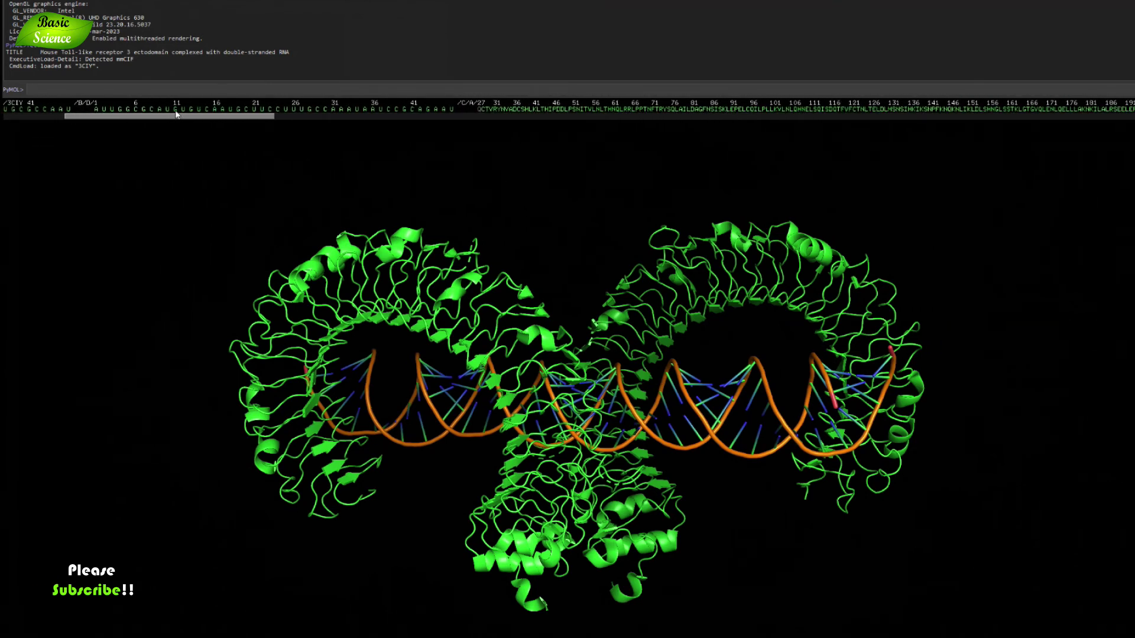
- Return the displayed sequence to its start, switch to the Word document and copy the command print(cmd.get_fastastr('all'))
left_click_drag(176, 115, 91, 119)
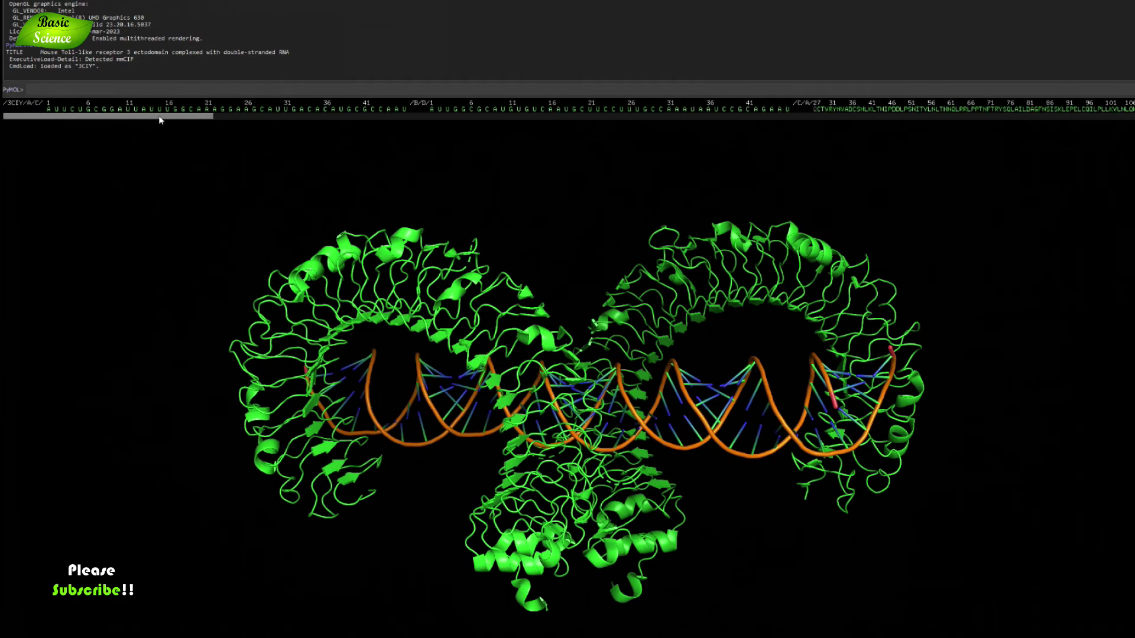
left_click_drag(163, 117, 140, 121)
left_click_drag(1134, 43, 578, 188)
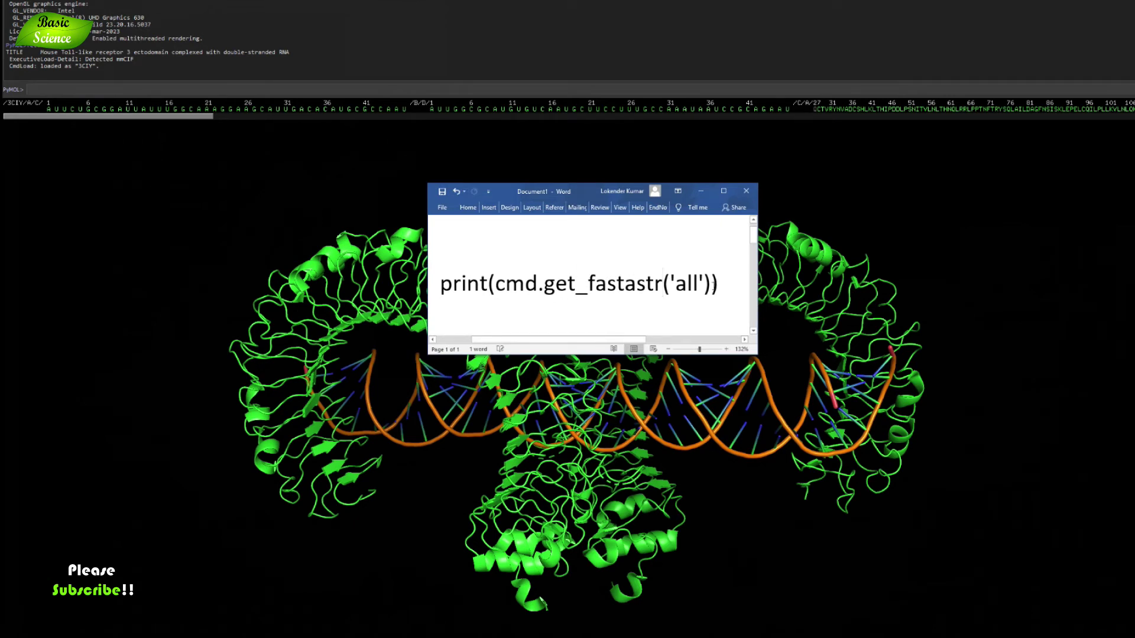
left_click_drag(719, 286, 440, 286)
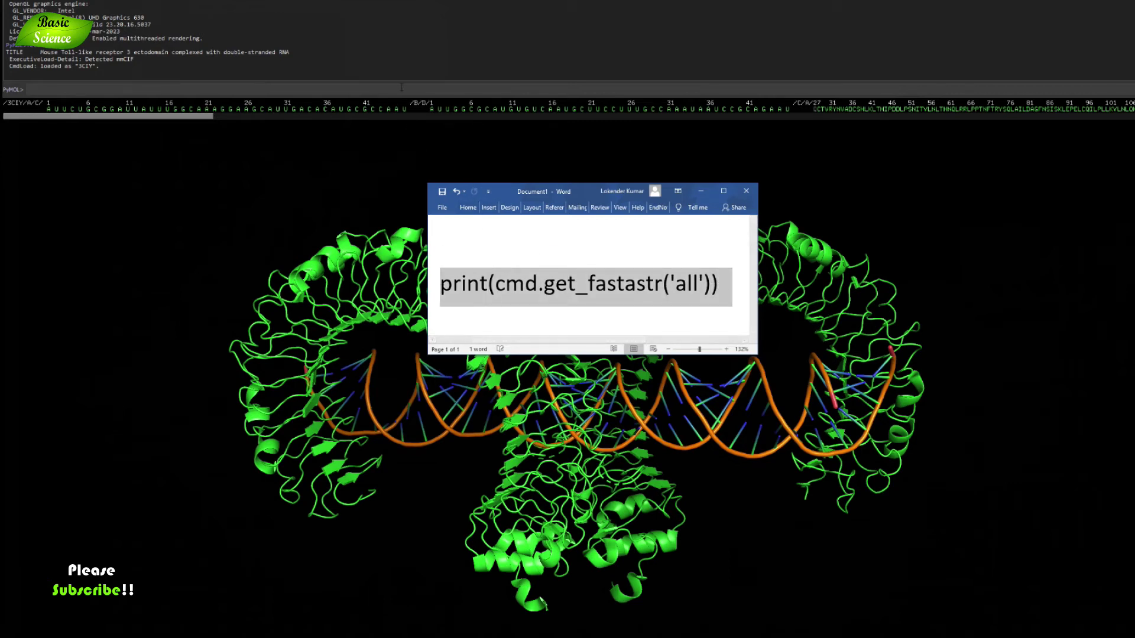
right_click(645, 278)
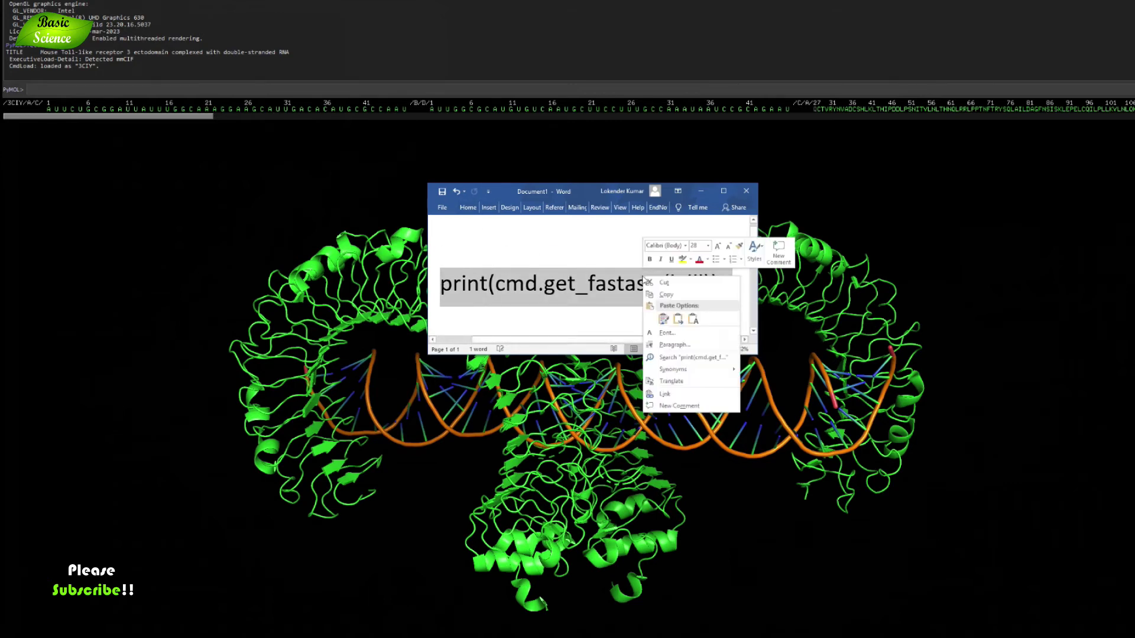
left_click(665, 295)
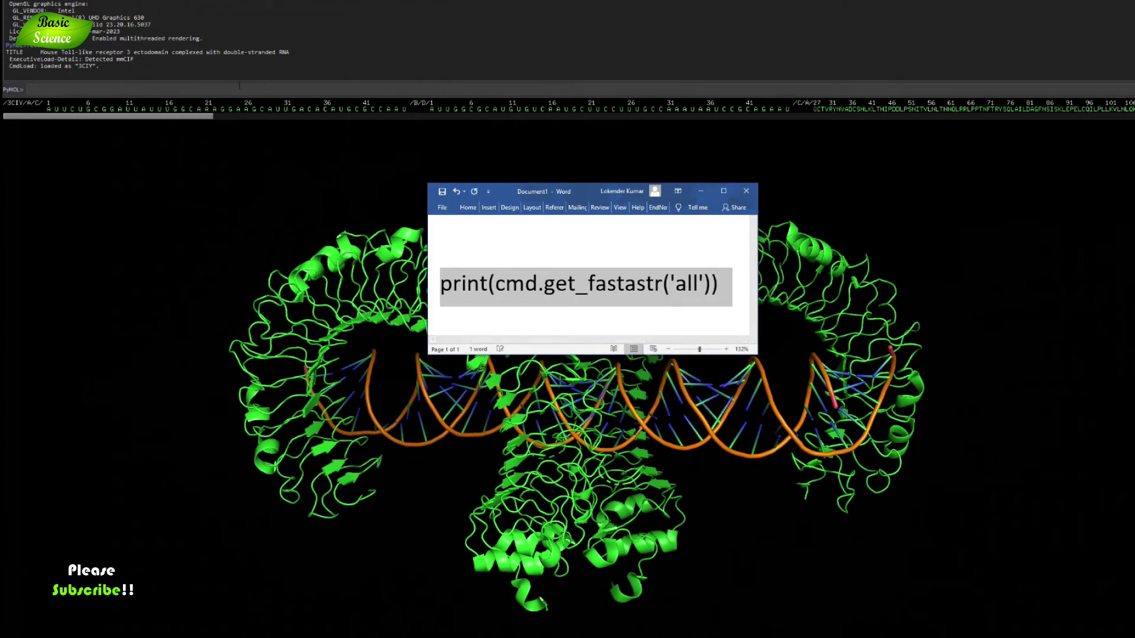
- Paste the copied command into PyMOL and run it to print the FASTA sequences of all chains
left_click(228, 85)
right_click(224, 89)
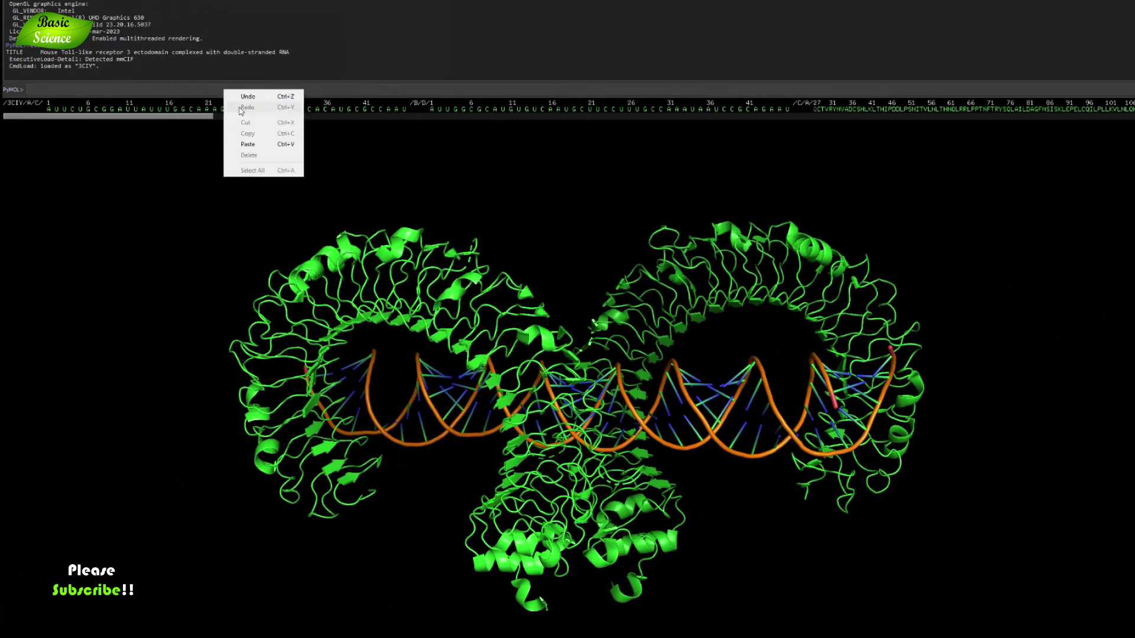
left_click(249, 148)
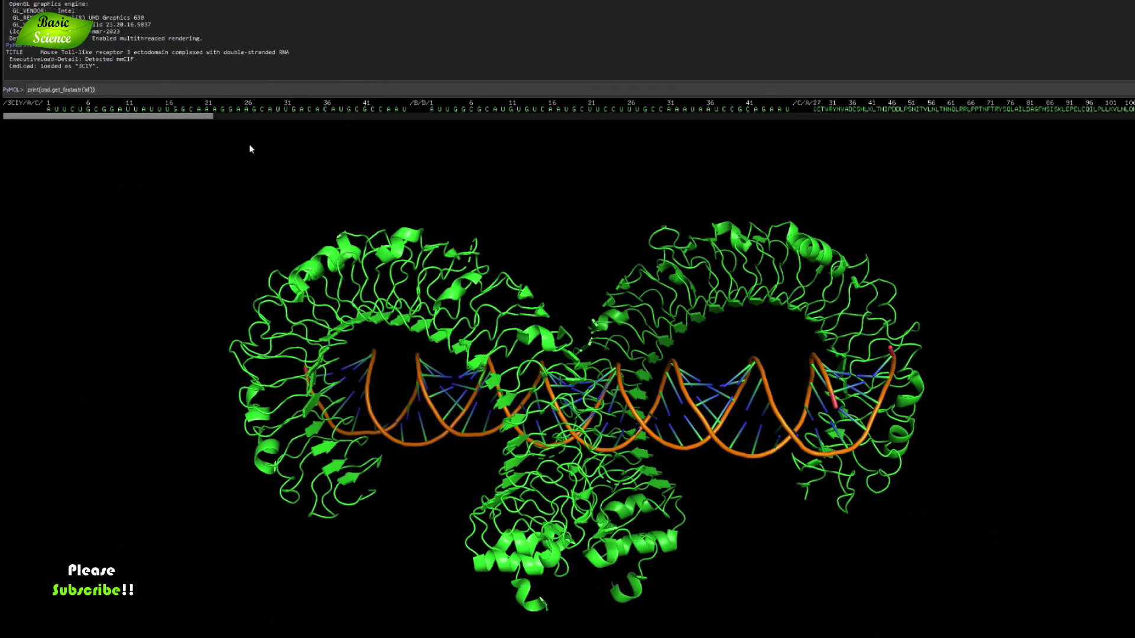
key("Return")
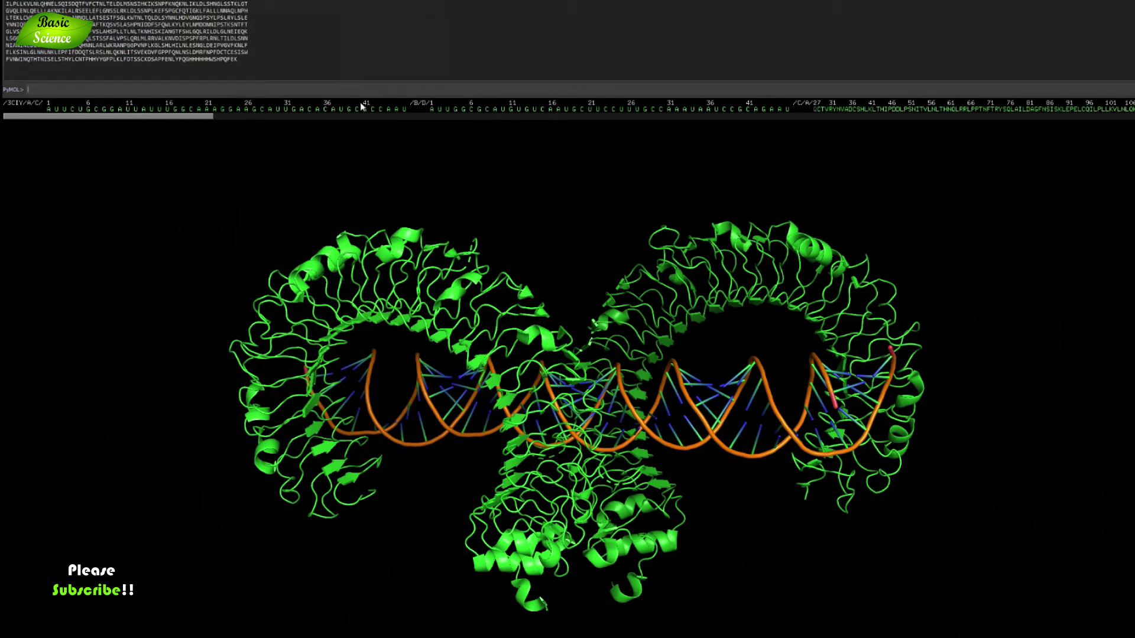
- Enlarge the command output area, examine the printed FASTA sequences of protein chains B and A, and shrink the area again
left_click_drag(360, 95, 352, 290)
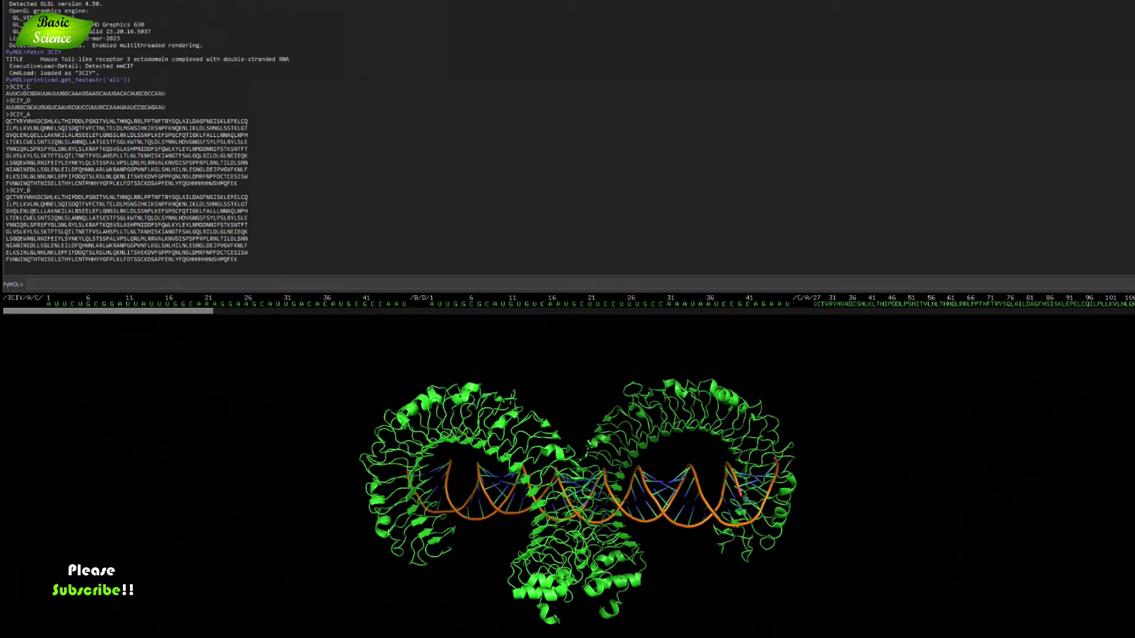
left_click_drag(238, 260, 6, 196)
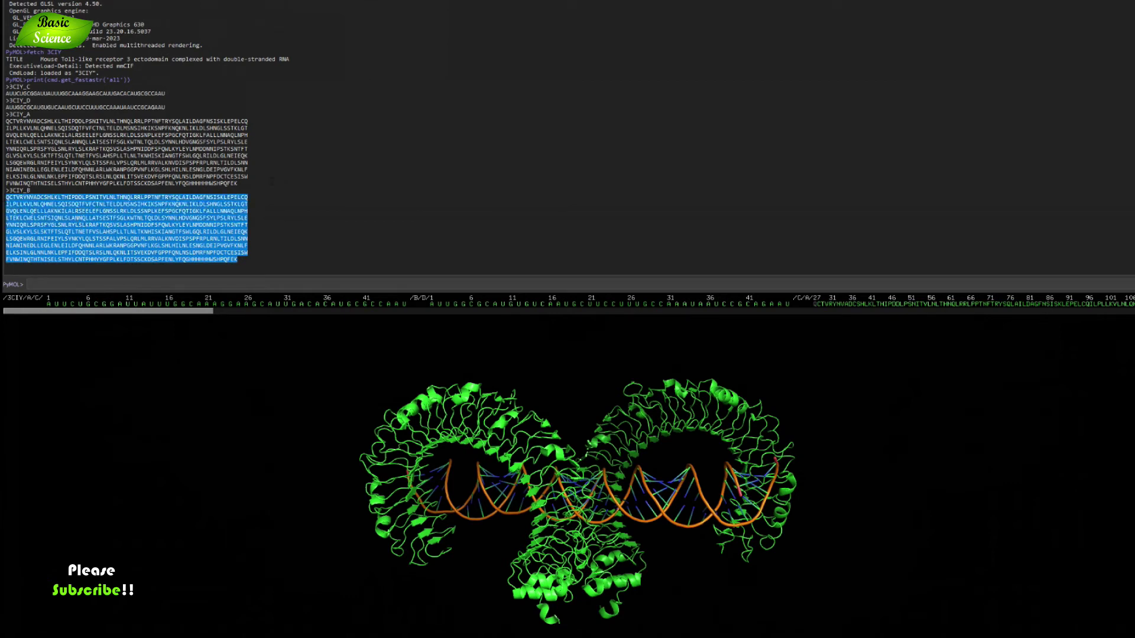
left_click_drag(237, 184, 6, 121)
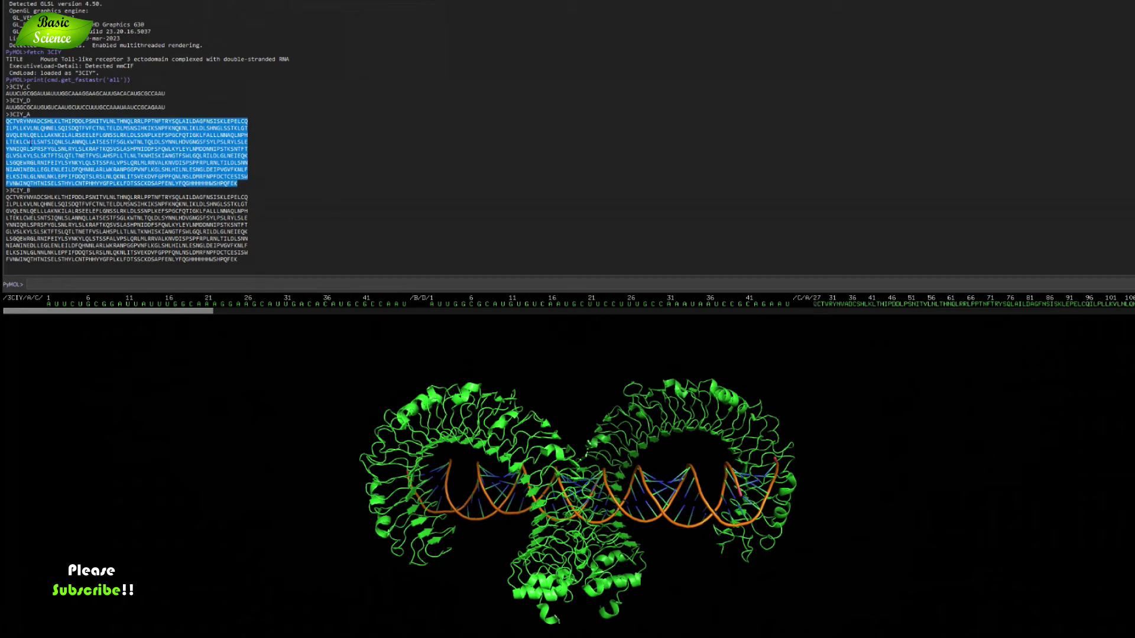
left_click(383, 134)
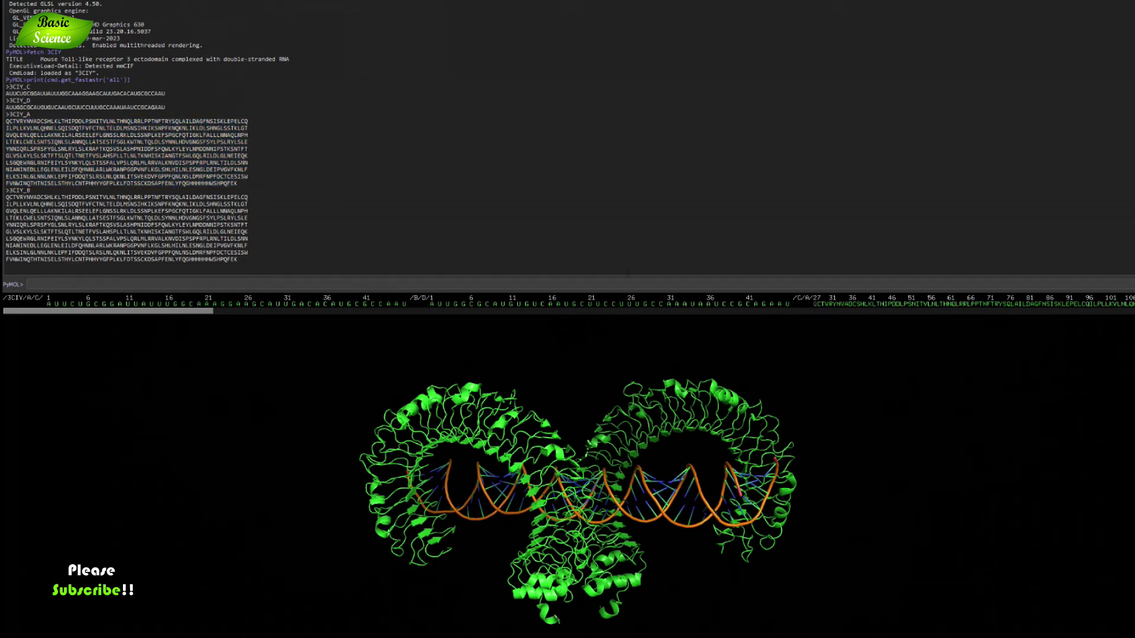
left_click_drag(621, 290, 626, 119)
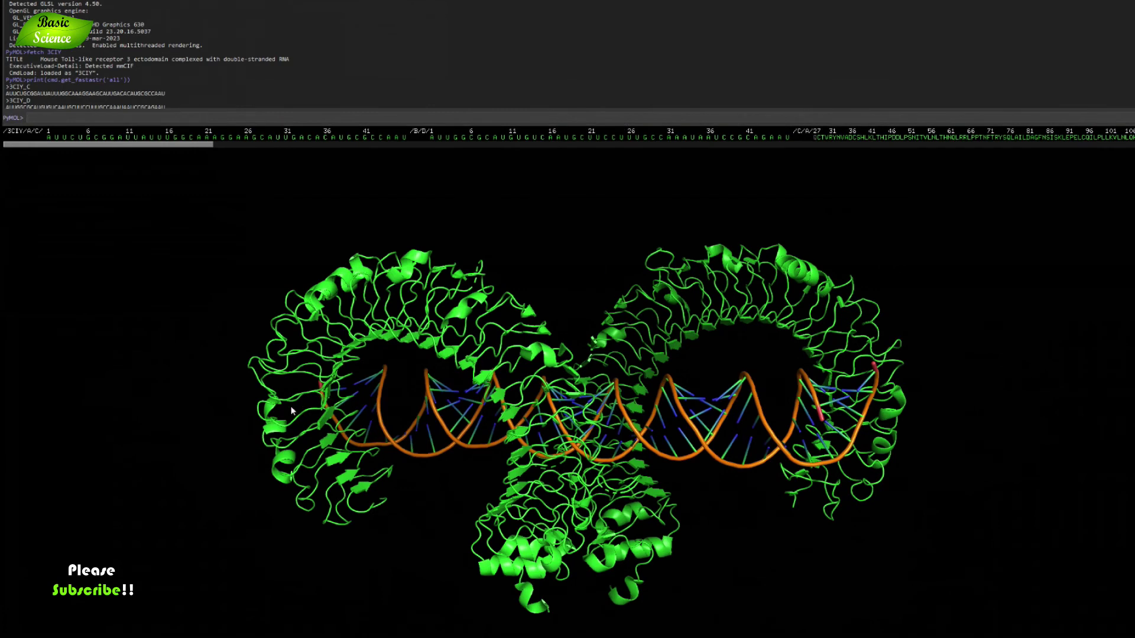
- Switch to Word, go through the parts of the FASTA command, reselect the whole line and minimize the document
key("alt+Tab")
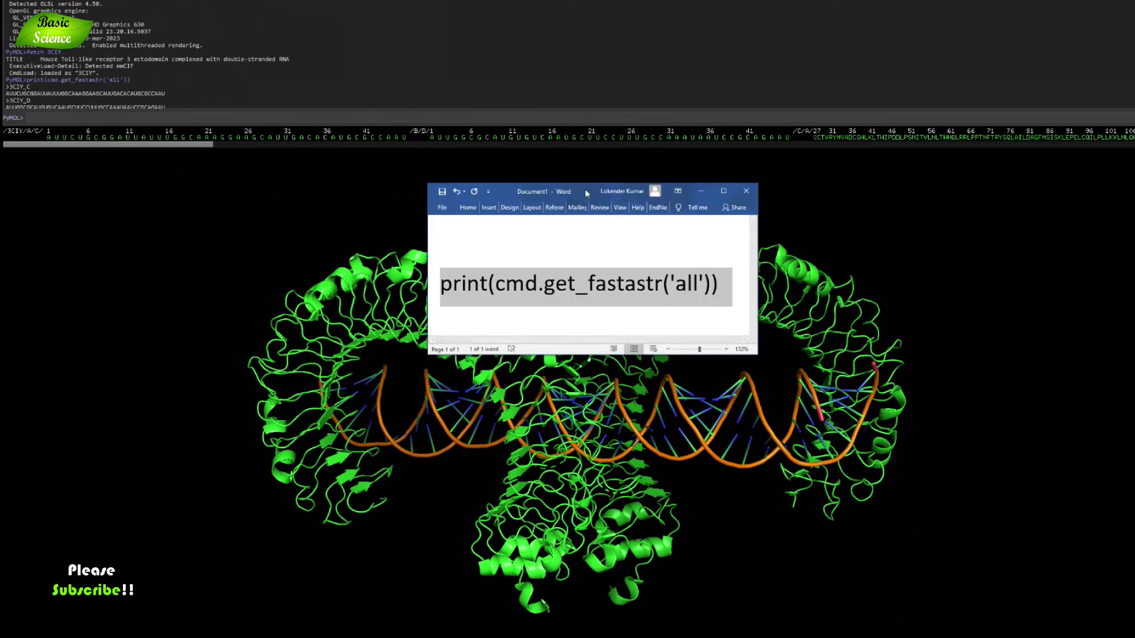
left_click(485, 303)
left_click_drag(486, 284, 436, 283)
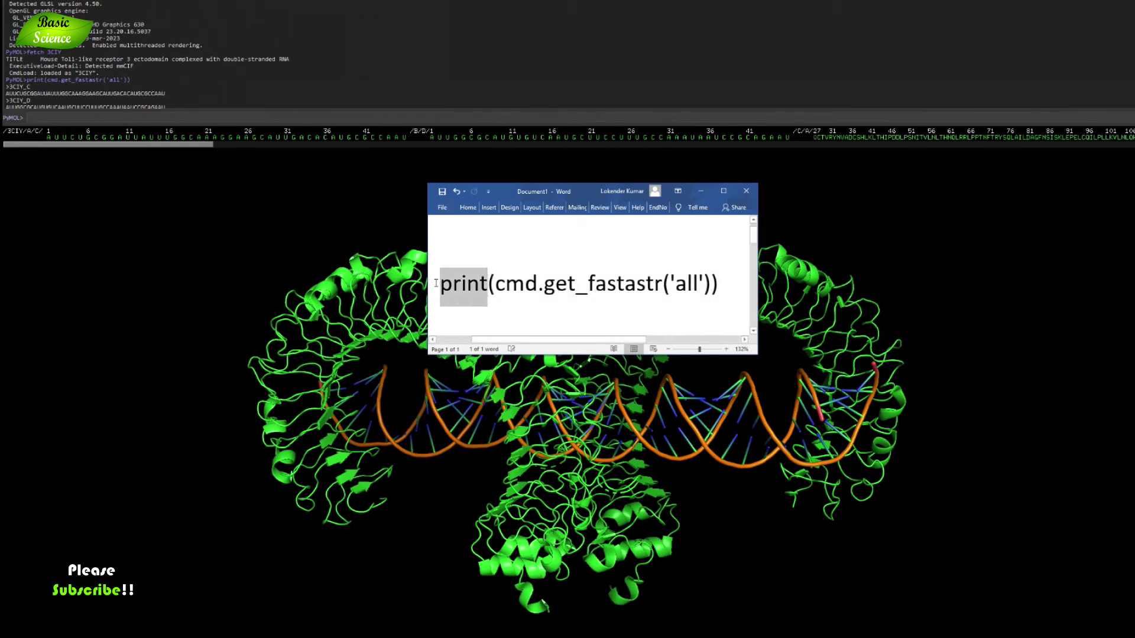
key("ctrl+c")
left_click(499, 286)
left_click(568, 286)
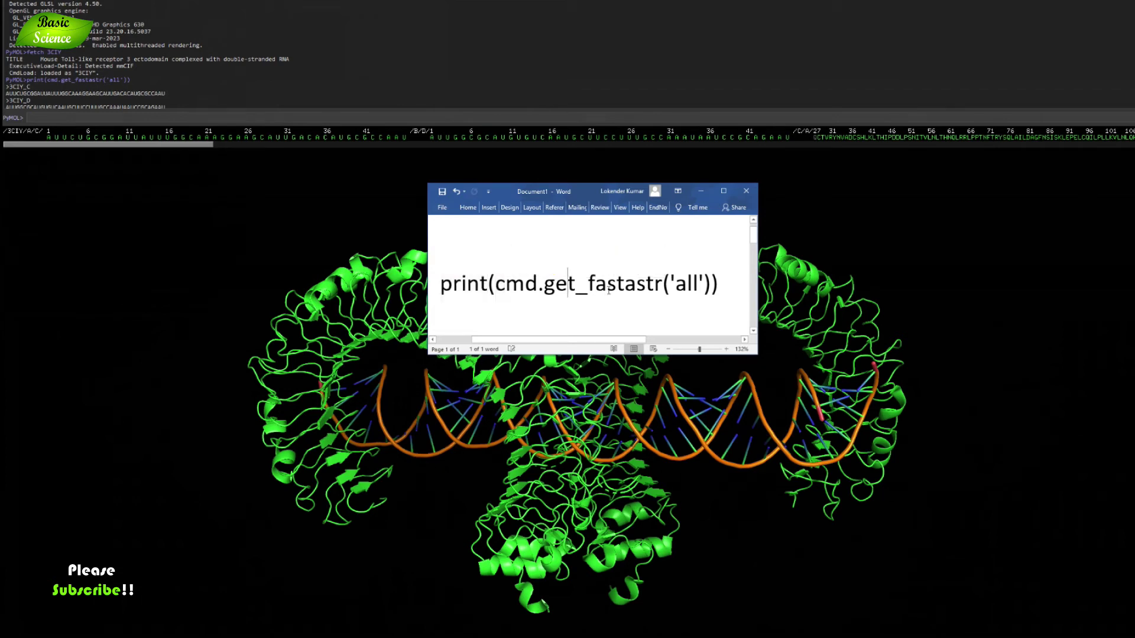
left_click_drag(637, 287, 663, 285)
left_click(689, 284)
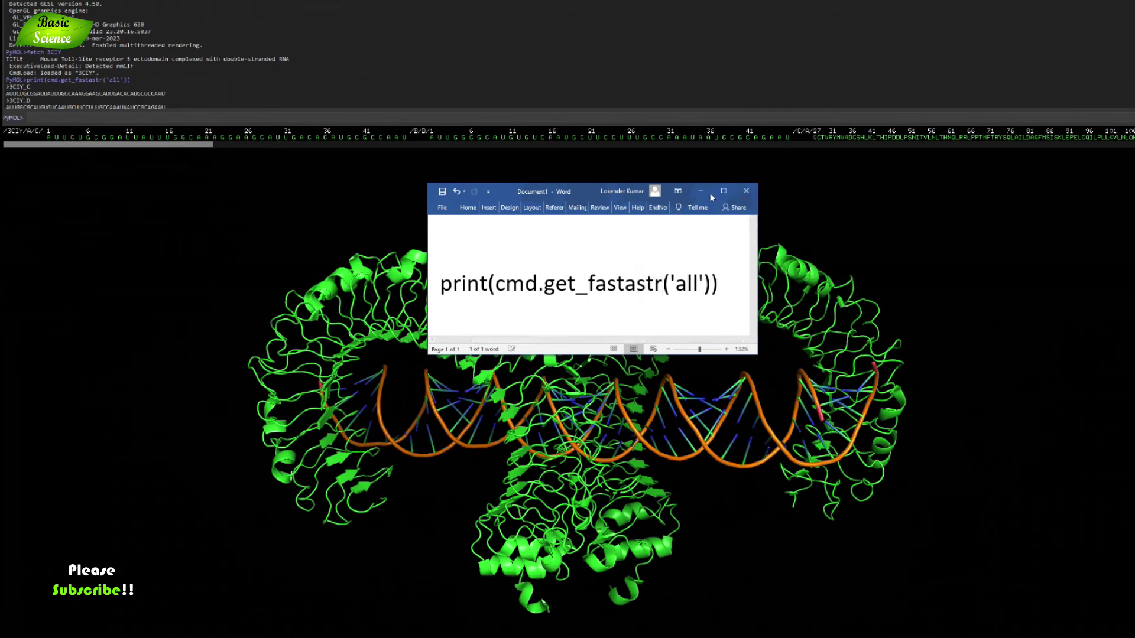
left_click_drag(722, 285, 438, 286)
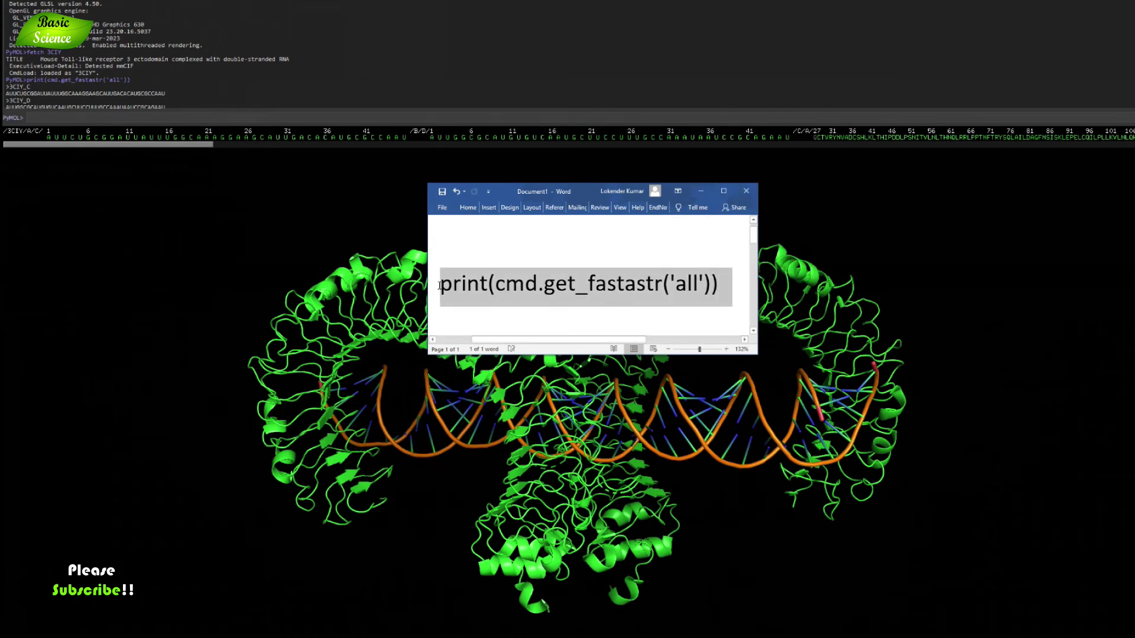
left_click(700, 191)
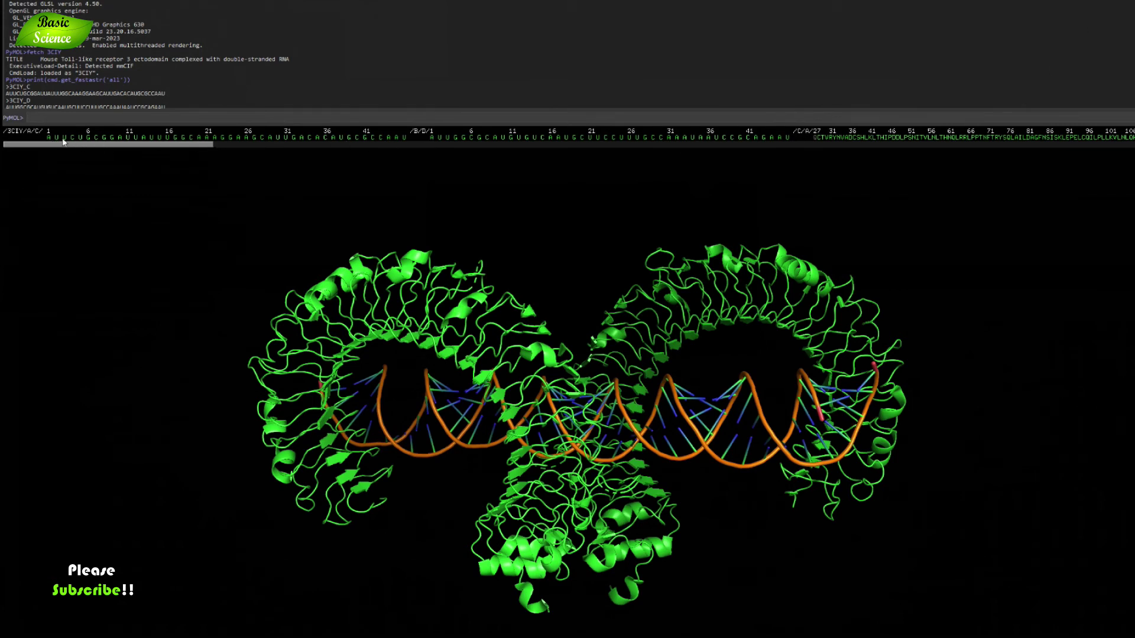
- Remove both RNA strands and protein chain B from 3CIY, leaving only protein chain A, and inspect it from another angle
left_click_drag(48, 137, 792, 141)
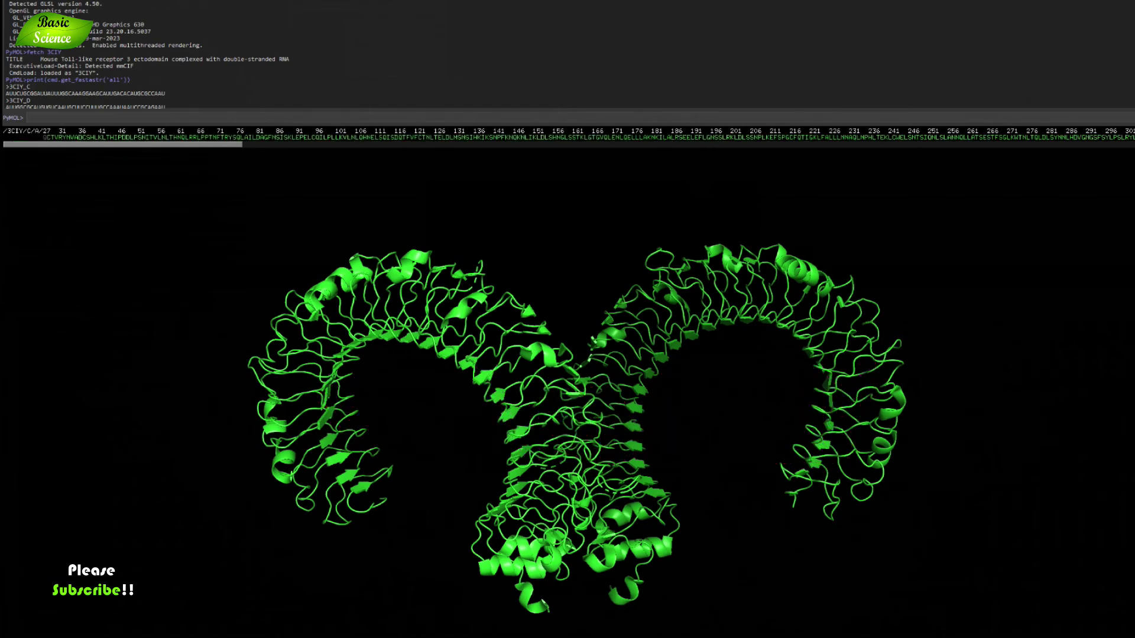
left_click_drag(187, 144, 959, 208)
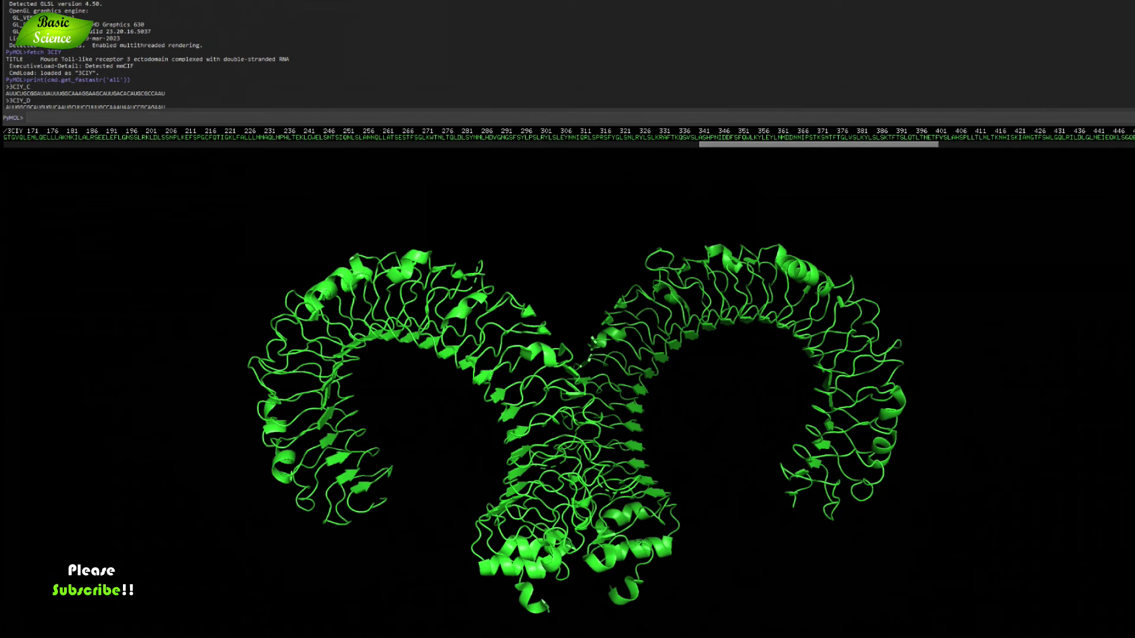
left_click(874, 352)
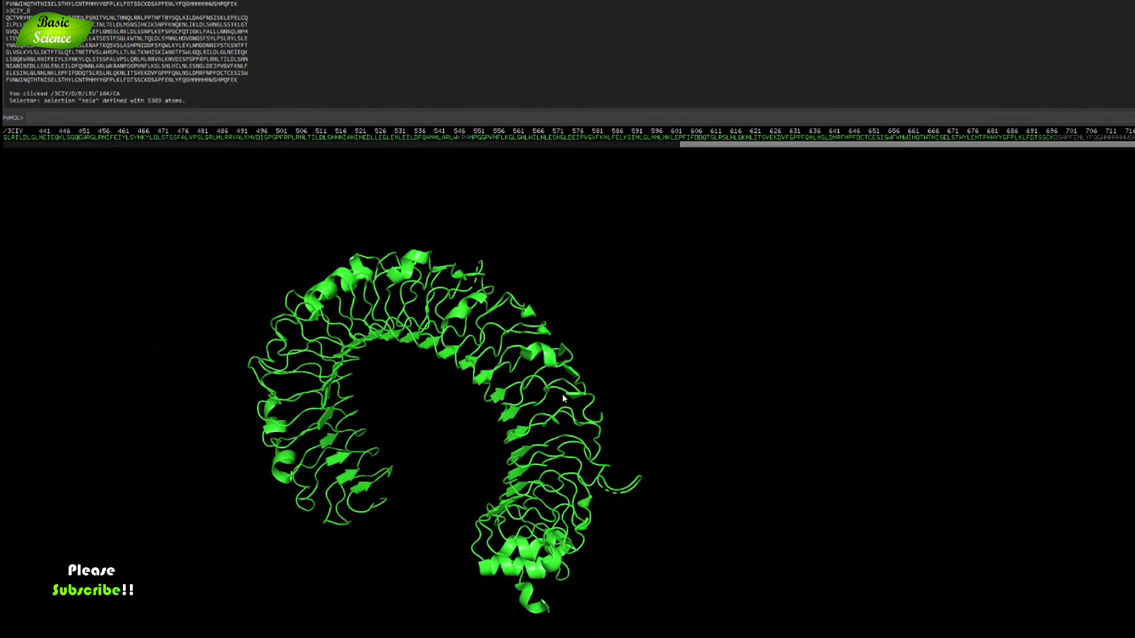
left_click_drag(564, 399, 588, 367)
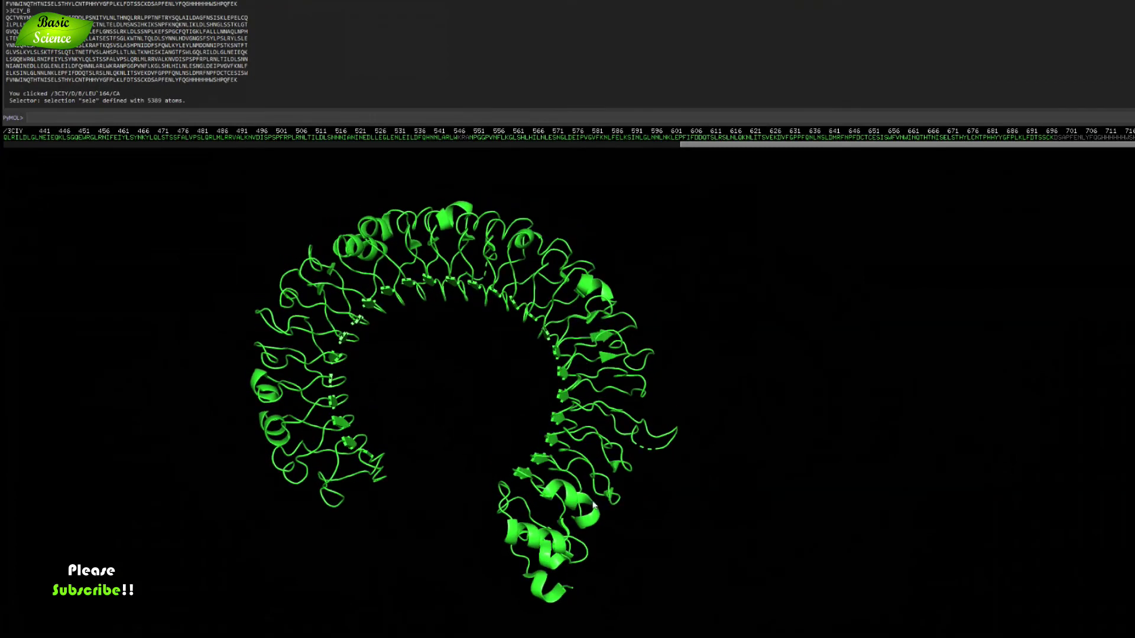
left_click_drag(393, 378, 620, 178)
- Select the C-terminal part of chain A in the displayed sequence, from about residue 431 to the end, and remove it
left_click_drag(752, 145, 63, 148)
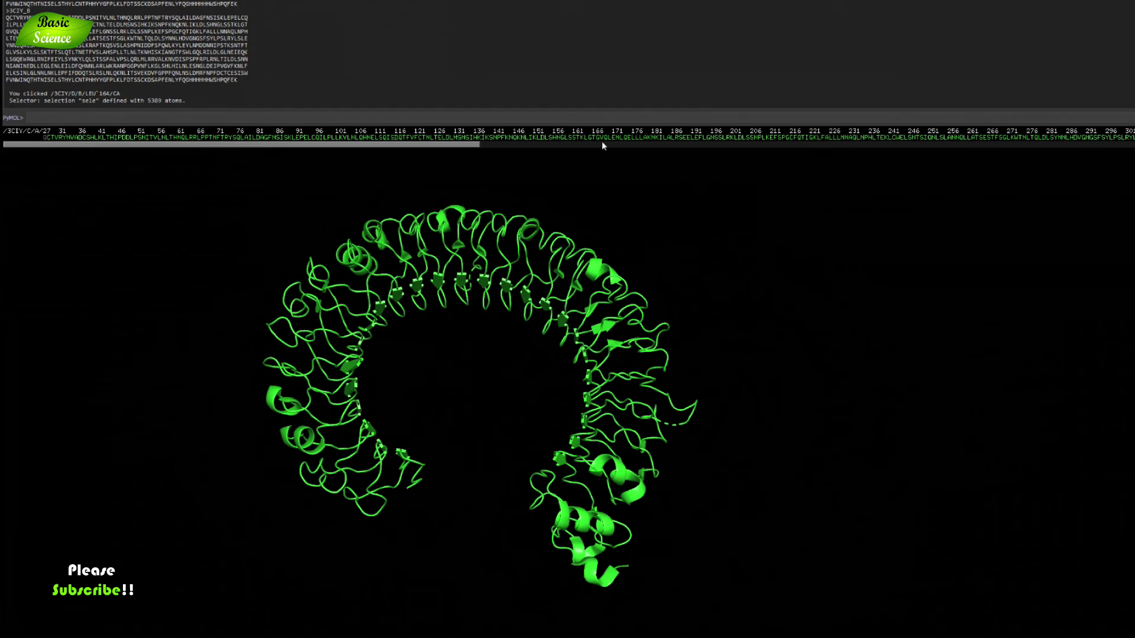
left_click_drag(249, 145, 950, 157)
left_click_drag(1124, 137, 1058, 138)
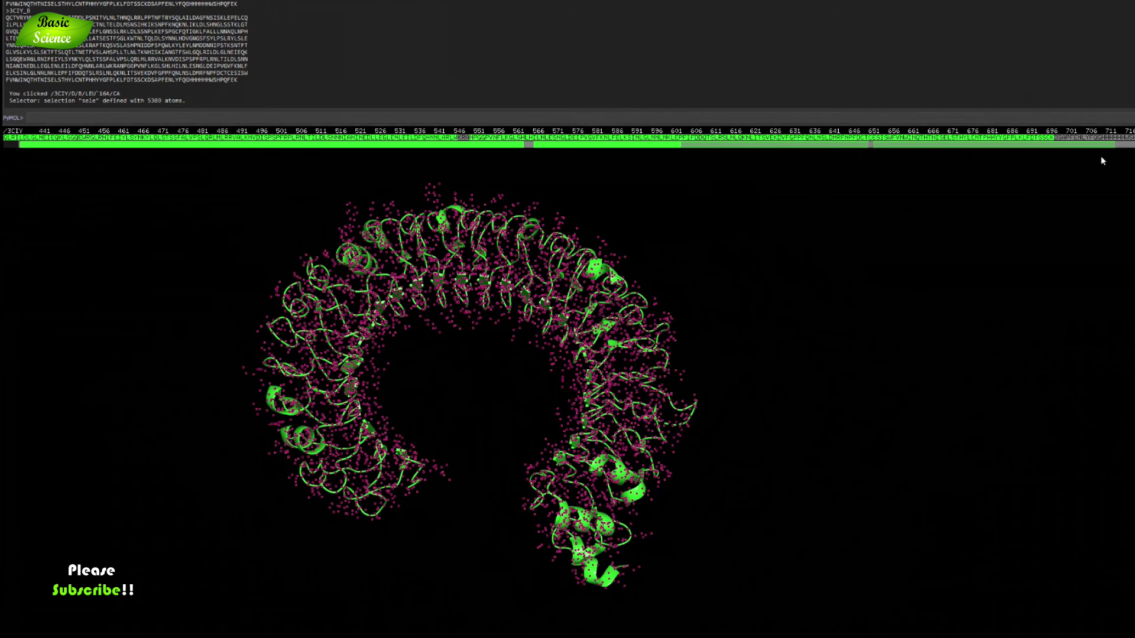
left_click(1071, 188)
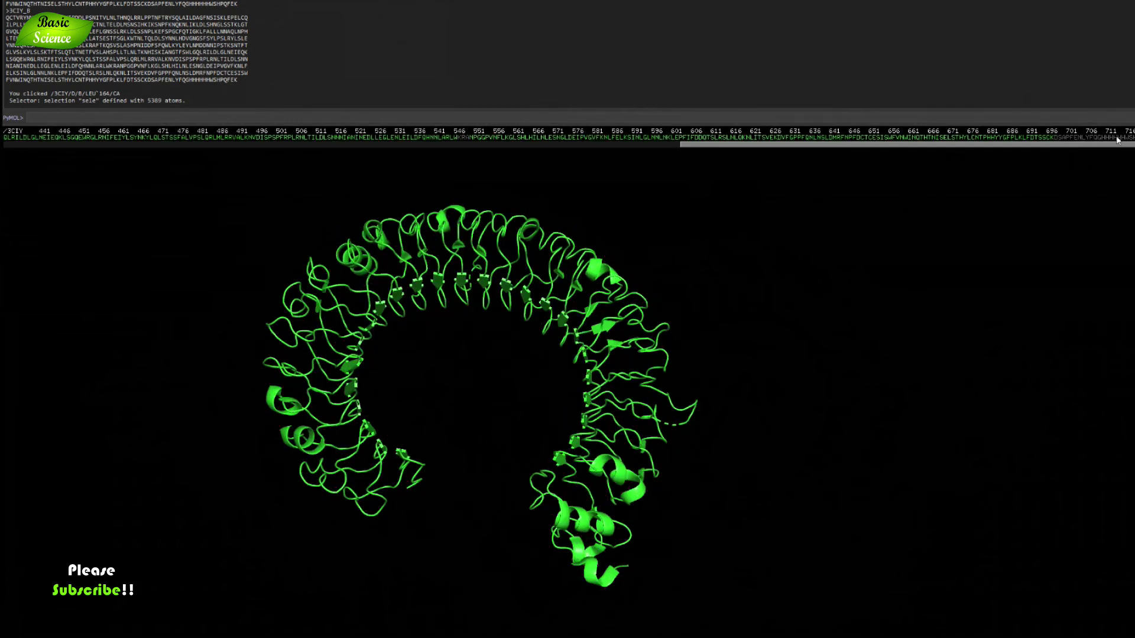
left_click_drag(1055, 138, 8, 139)
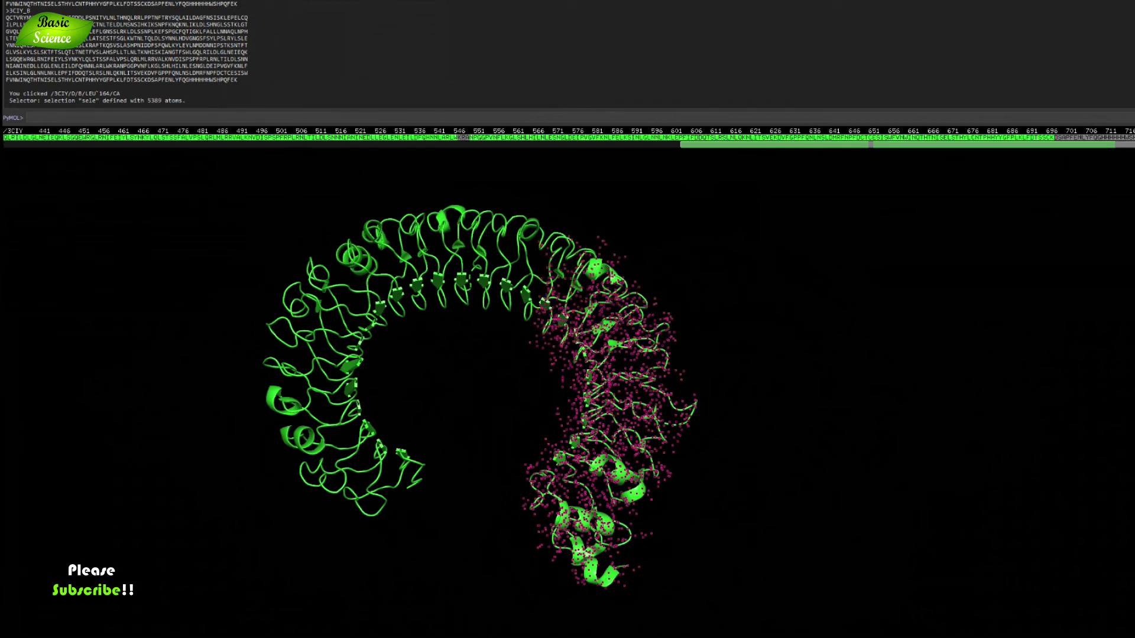
left_click(1132, 267)
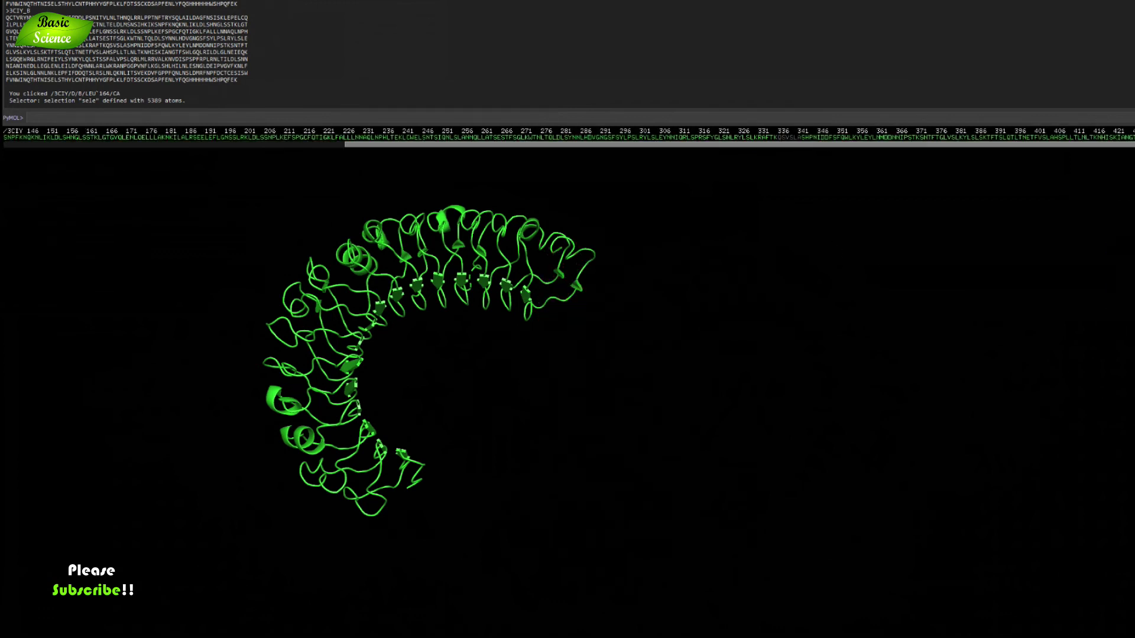
- Rotate and center the remaining chain A fragment and trace its displayed sequence back to the first residue
left_click_drag(438, 251, 378, 351)
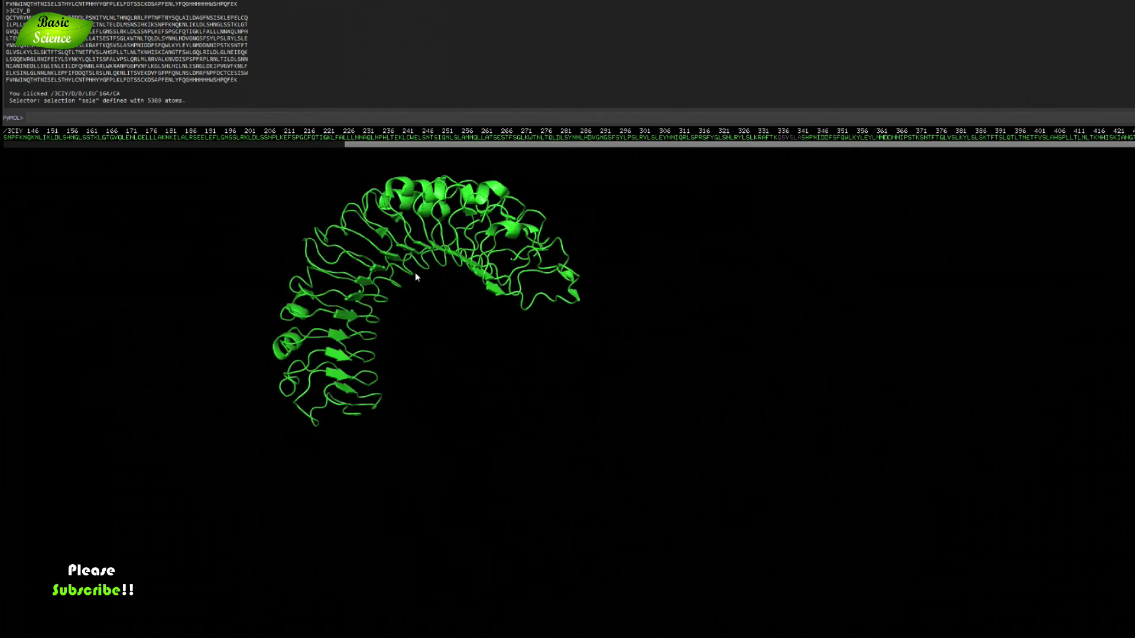
left_click_drag(406, 202, 473, 289)
left_click_drag(614, 304, 623, 359)
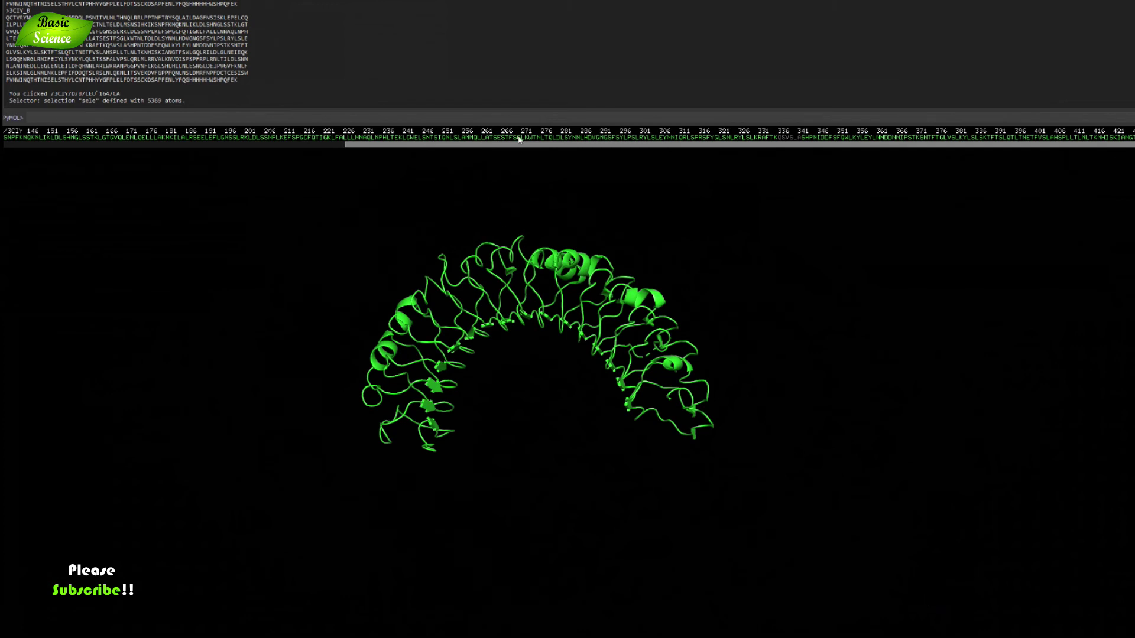
left_click_drag(518, 145, 107, 156)
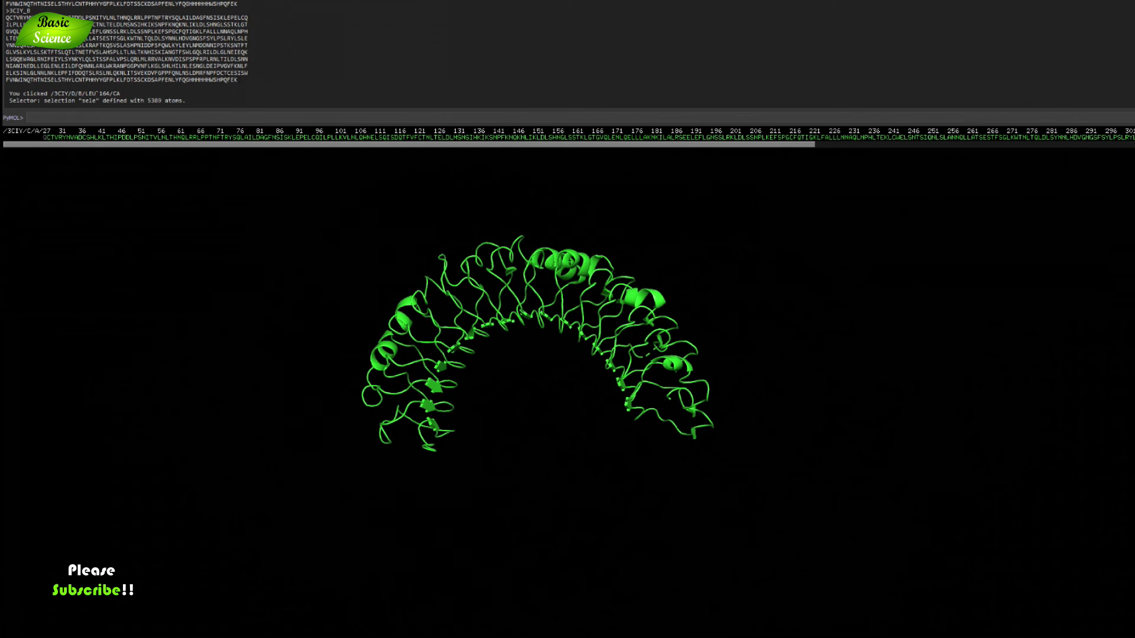
- Copy the command from Word, run print(cmd.get_fastastr('all')) again in PyMOL and highlight the printed sequence of the truncated chain A
left_click_drag(237, 79, 5, 18)
left_click(216, 37)
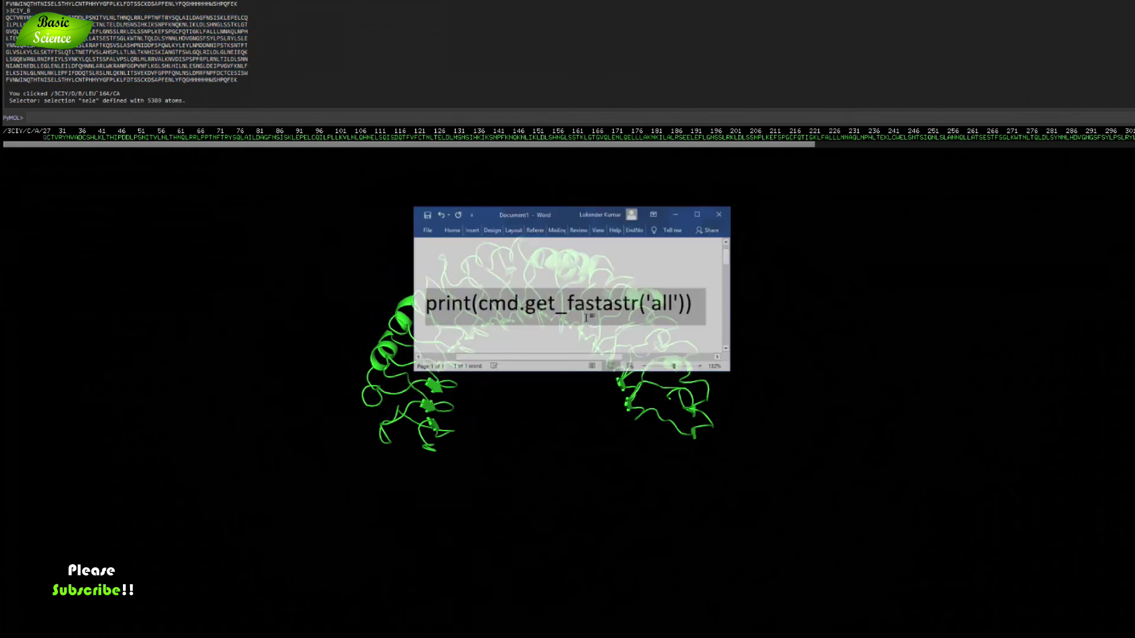
right_click(583, 280)
left_click(600, 300)
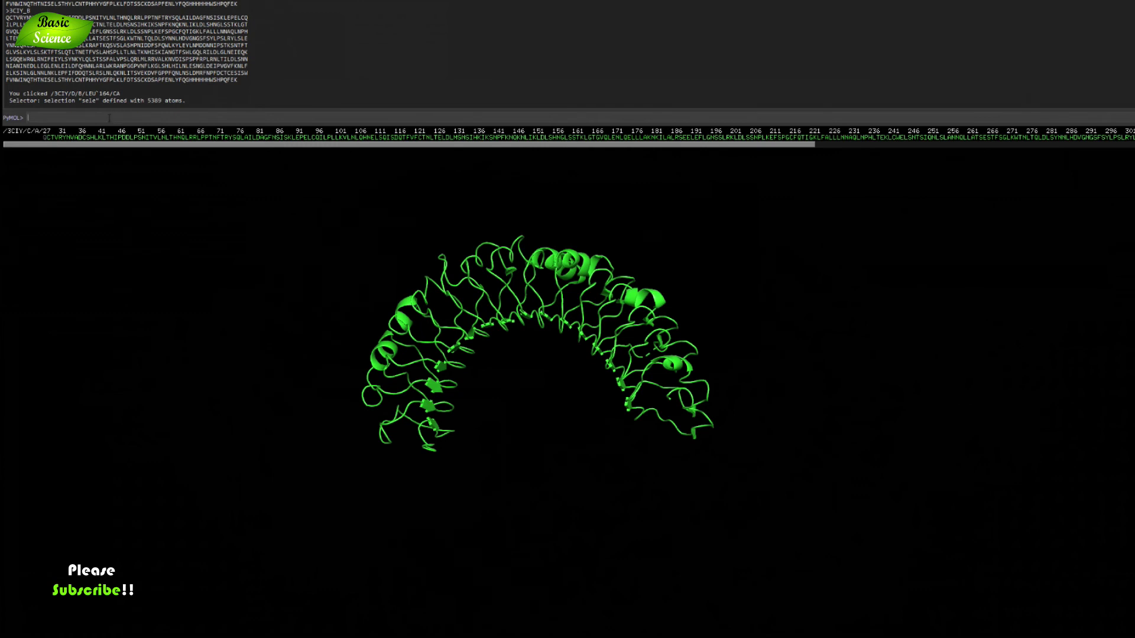
type("print(cmd.get_fastastr('all'))")
key("Return")
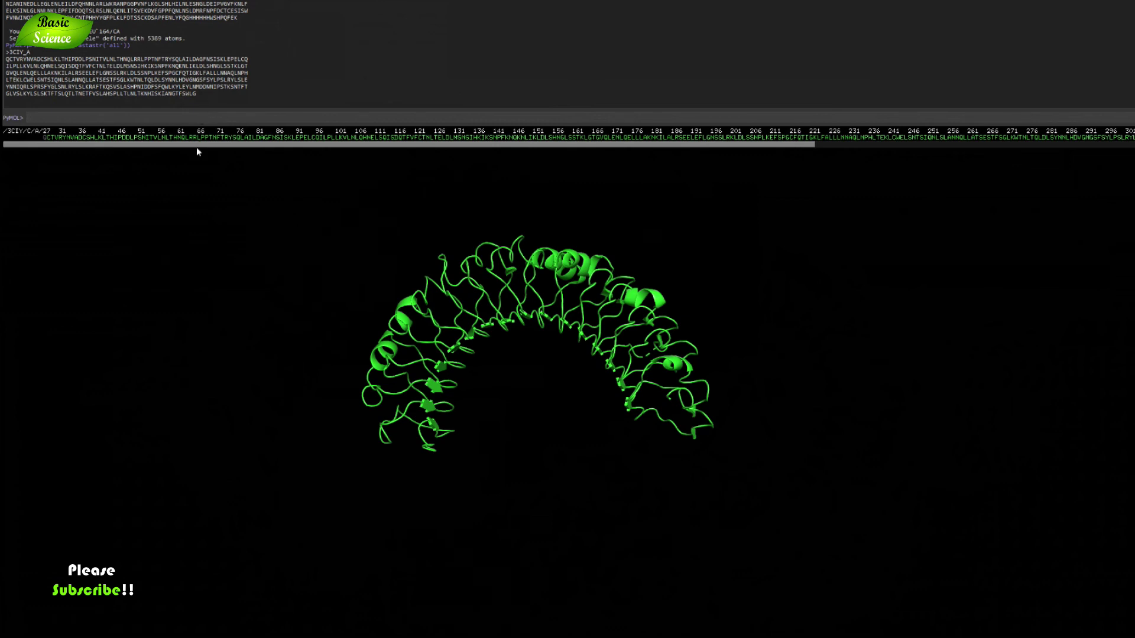
left_click_drag(197, 93, 5, 52)
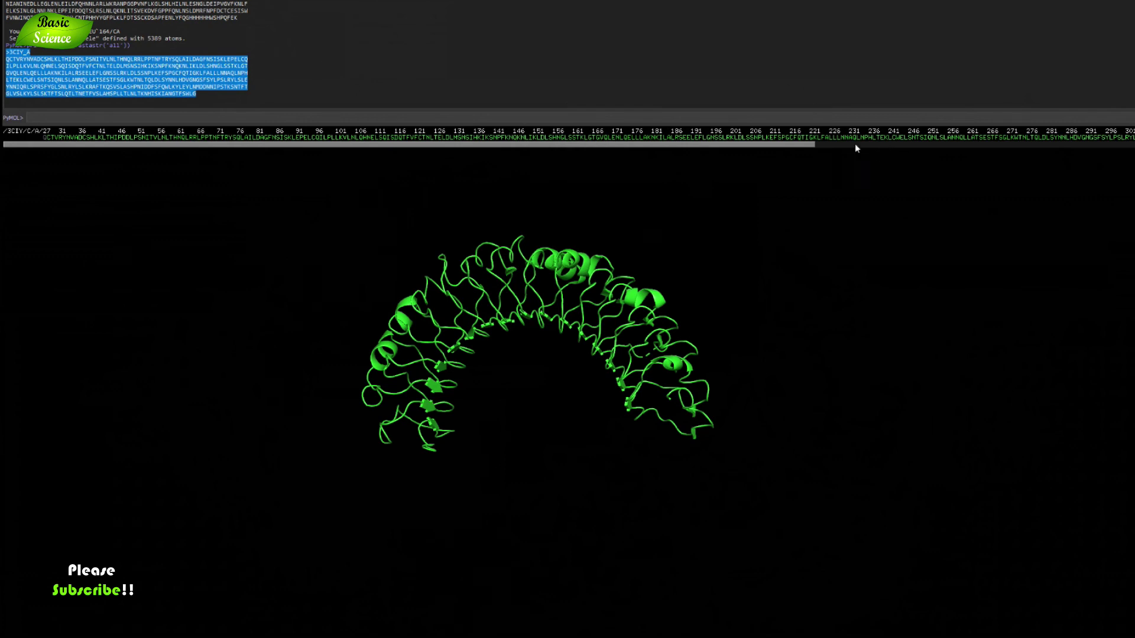
- Enlarge the command output area and compare the full-length chain B sequence with the truncated chain A sequence by highlighting each one
left_click(790, 148)
left_click(373, 61)
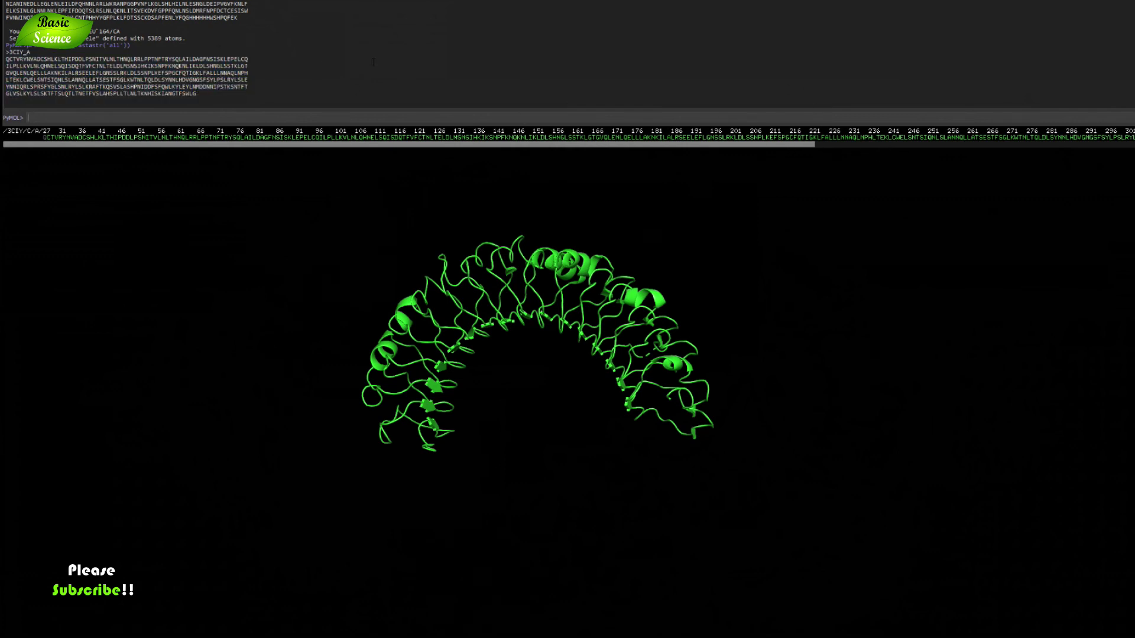
left_click_drag(517, 112, 506, 275)
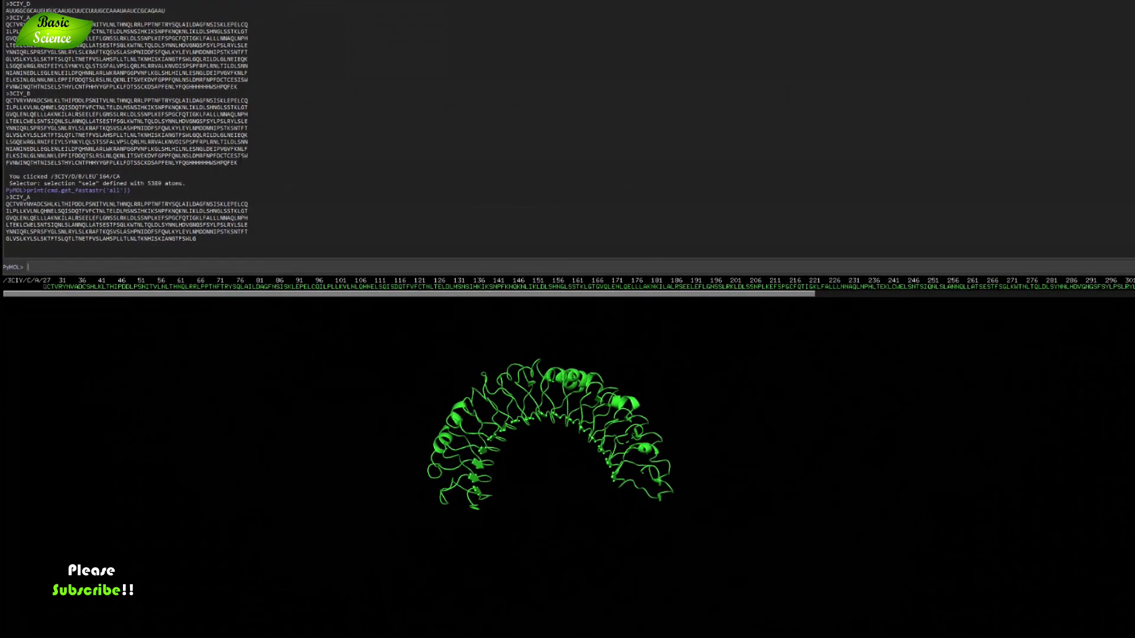
left_click_drag(238, 163, 6, 101)
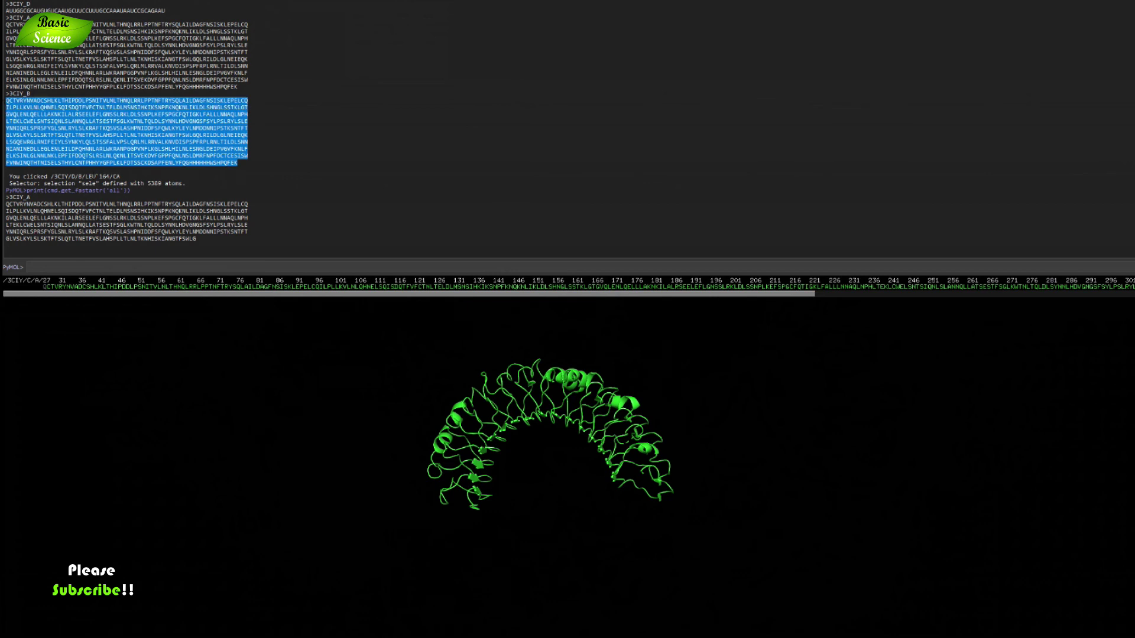
left_click_drag(196, 238, 6, 205)
left_click(260, 222)
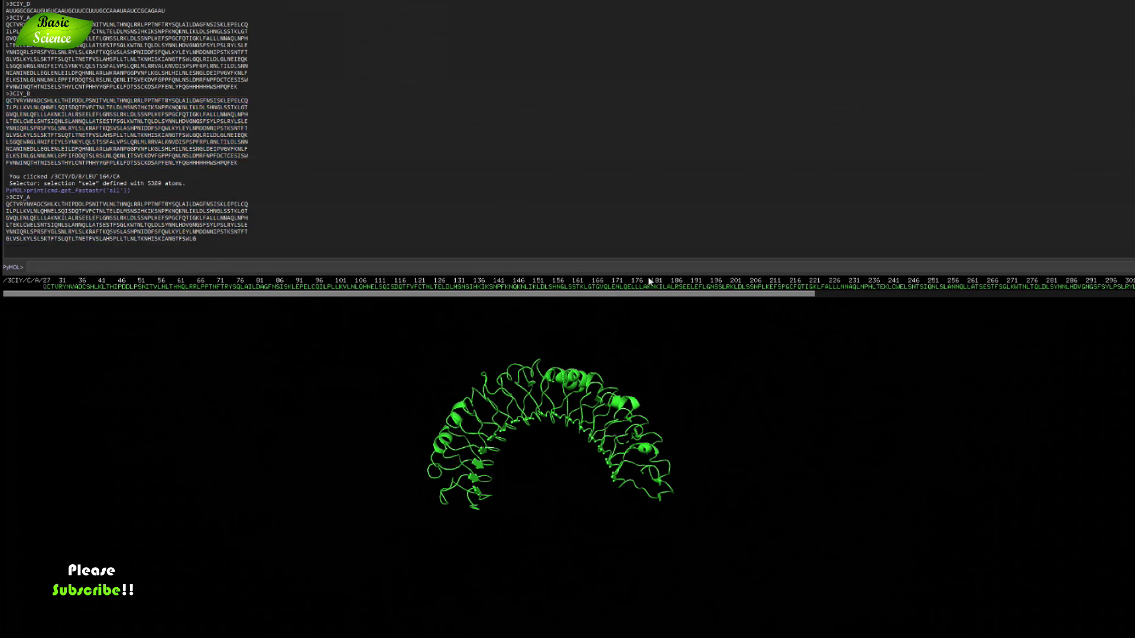
- Shrink the command output area again, then enlarge, center and rotate the truncated chain A to inspect it from both sides
left_click_drag(648, 273, 651, 97)
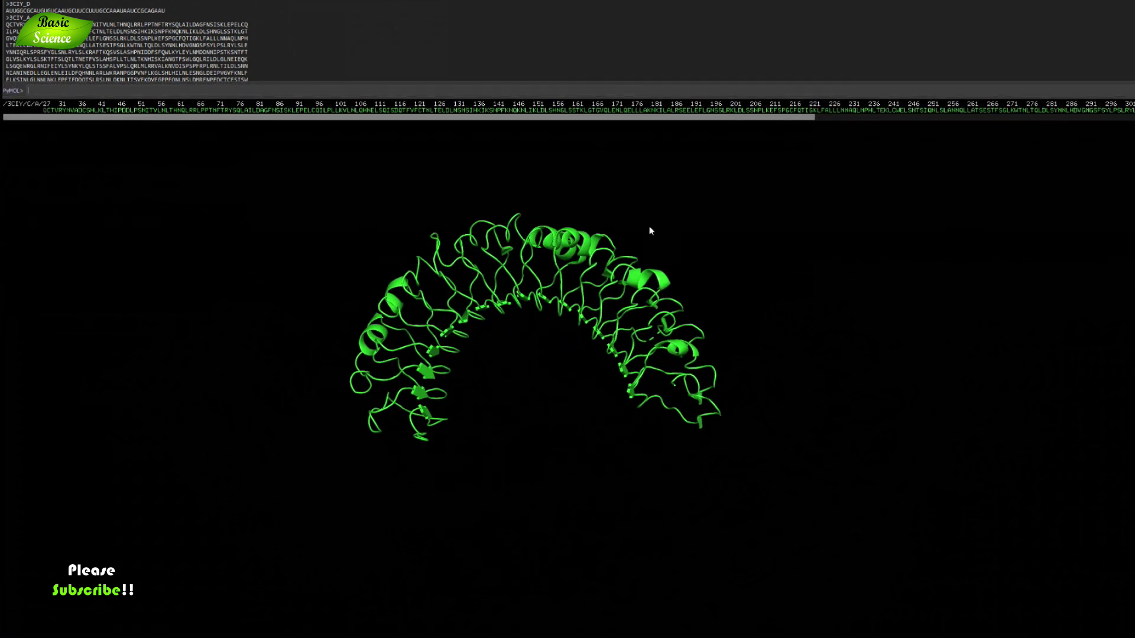
right_click_drag(827, 261, 832, 307)
middle_click_drag(540, 268, 561, 319)
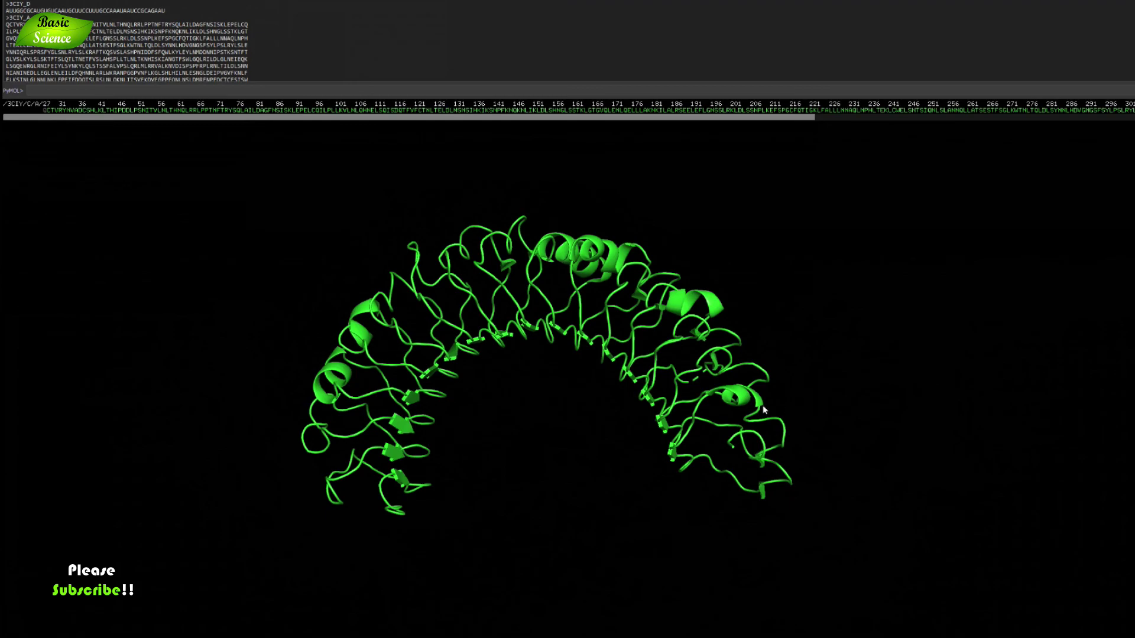
left_click_drag(764, 409, 423, 411)
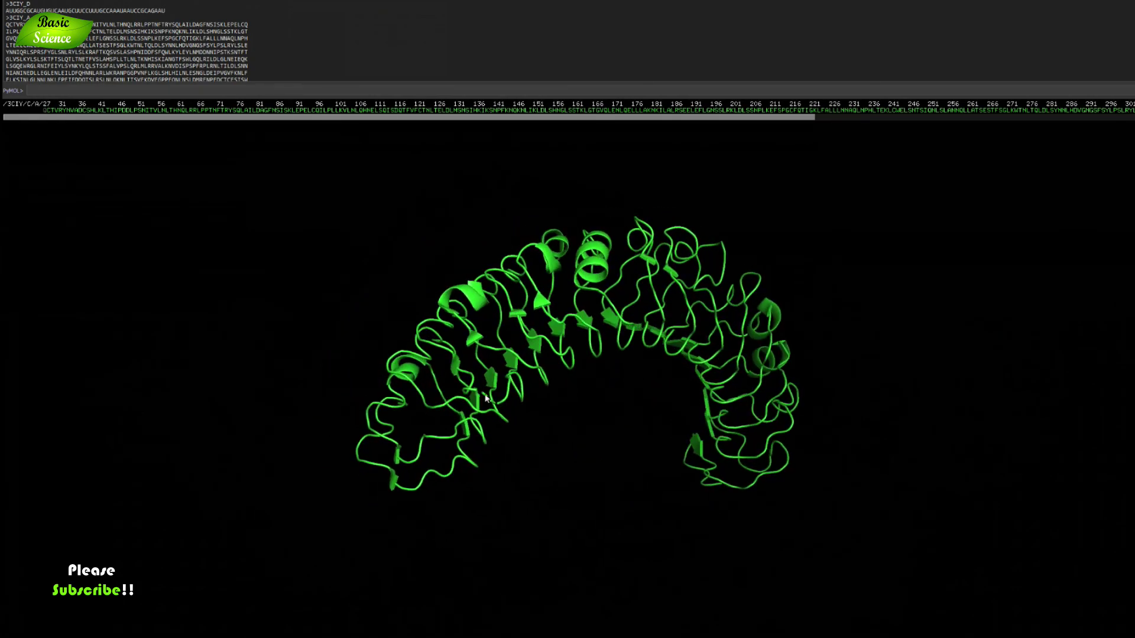
left_click_drag(777, 439, 420, 429)
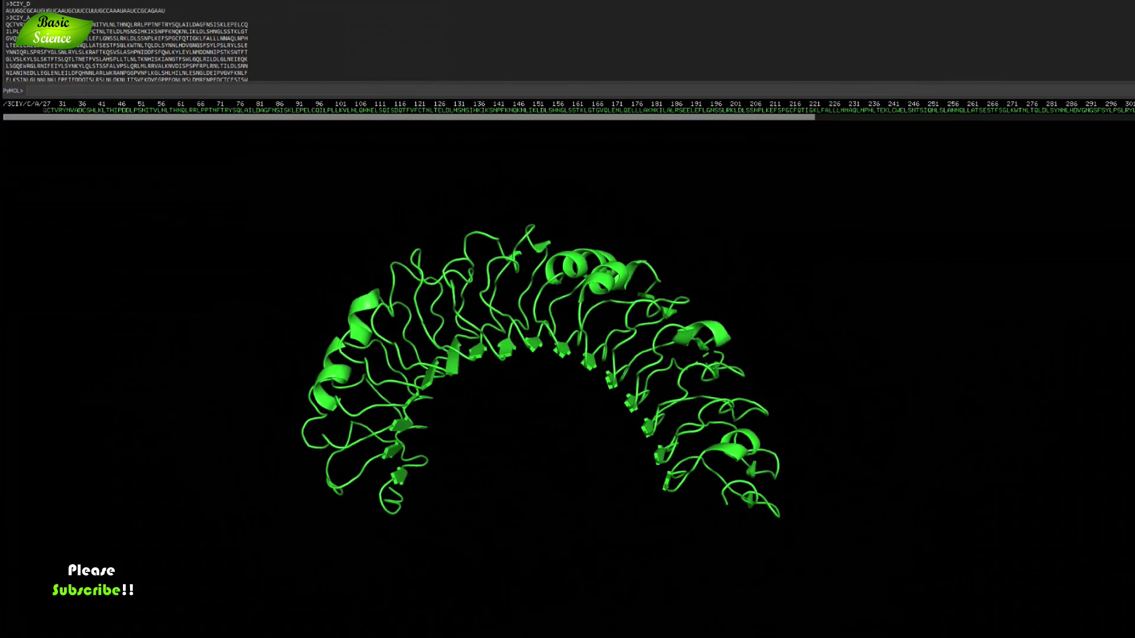
left_click_drag(564, 335, 572, 306)
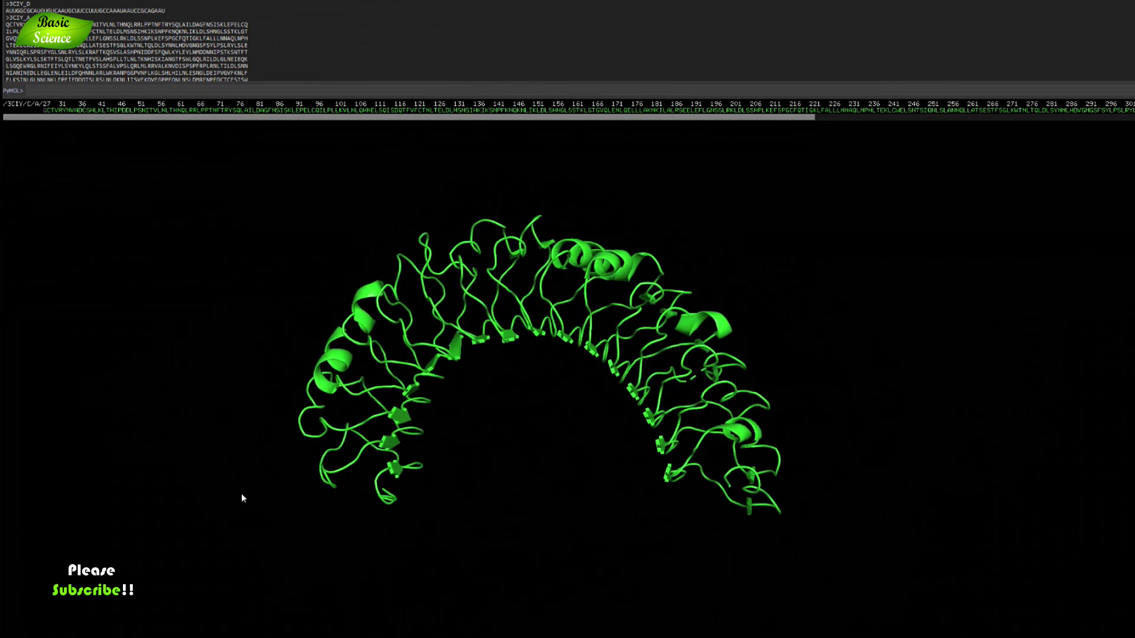